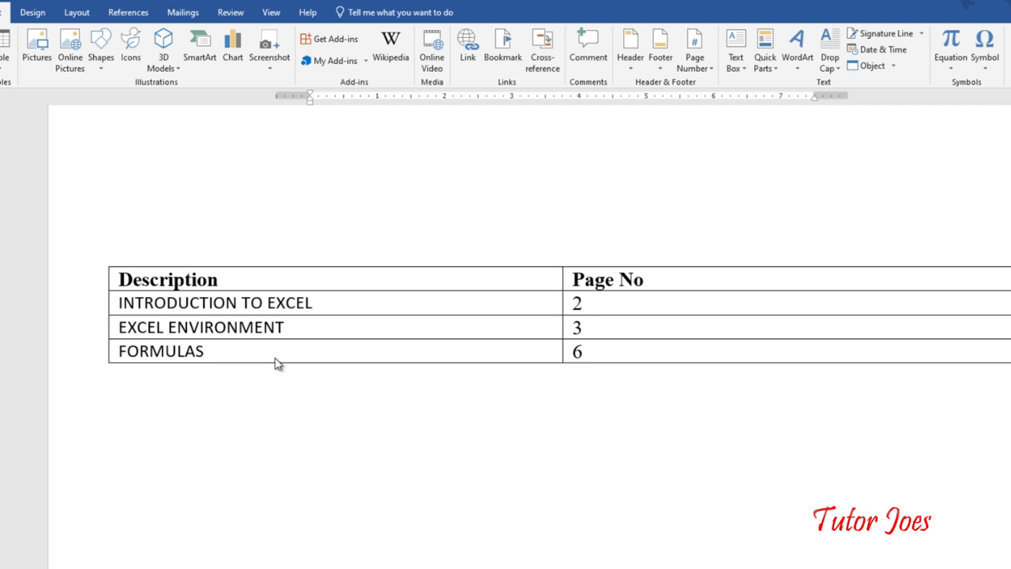
# Scroll through cross.docx and back up to the contents table.
pyautogui.scroll(-10, 305, 384)
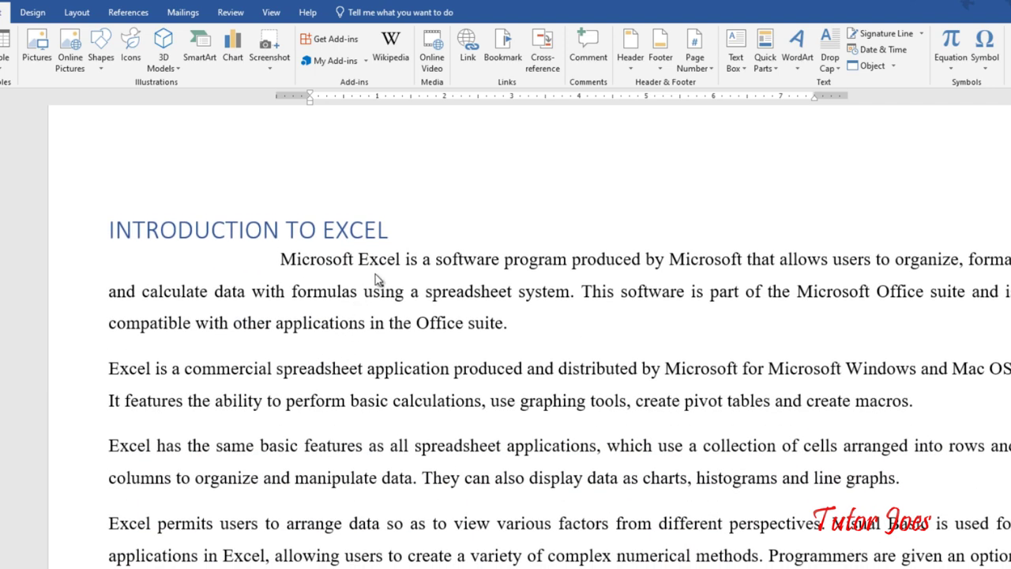
pyautogui.scroll(-10, 378, 278)
pyautogui.scroll(-10, 379, 280)
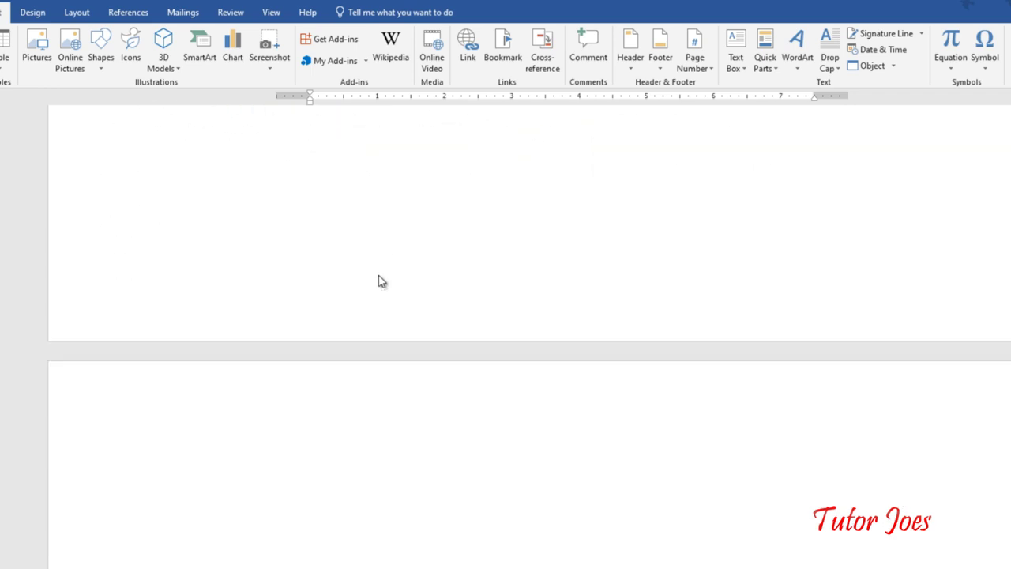
pyautogui.scroll(-5, 229, 278)
pyautogui.scroll(-5, 401, 334)
pyautogui.scroll(-5, 410, 342)
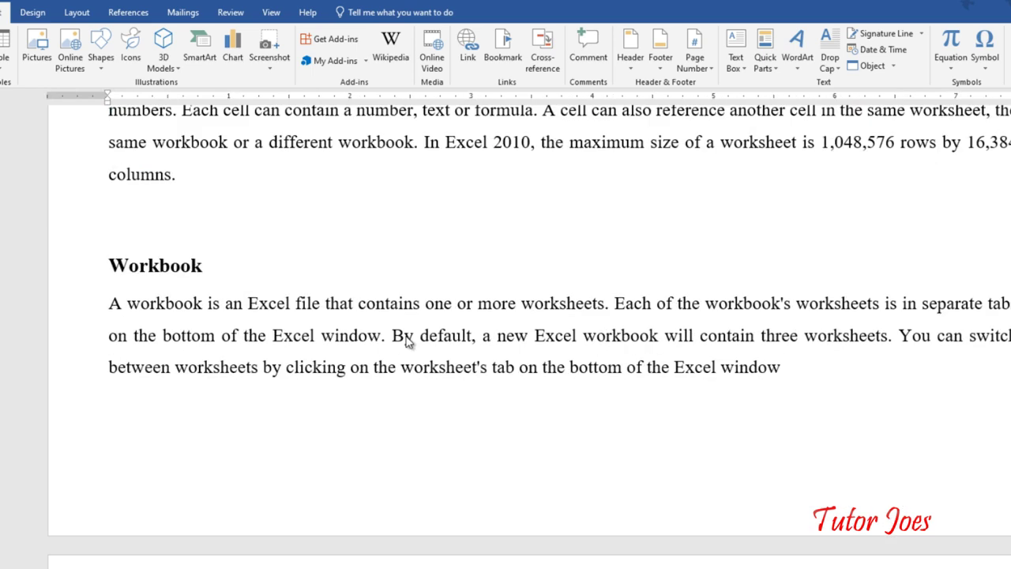
pyautogui.scroll(-5, 424, 379)
pyautogui.scroll(-5, 433, 401)
pyautogui.scroll(-5, 442, 407)
pyautogui.scroll(-5, 447, 415)
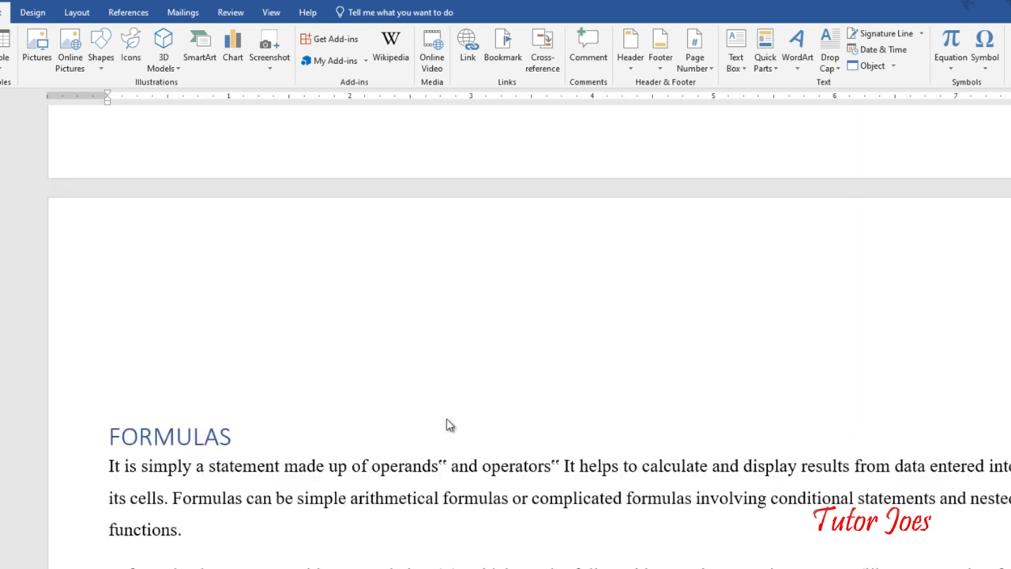
pyautogui.scroll(-3, 447, 424)
pyautogui.scroll(5, 894, 398)
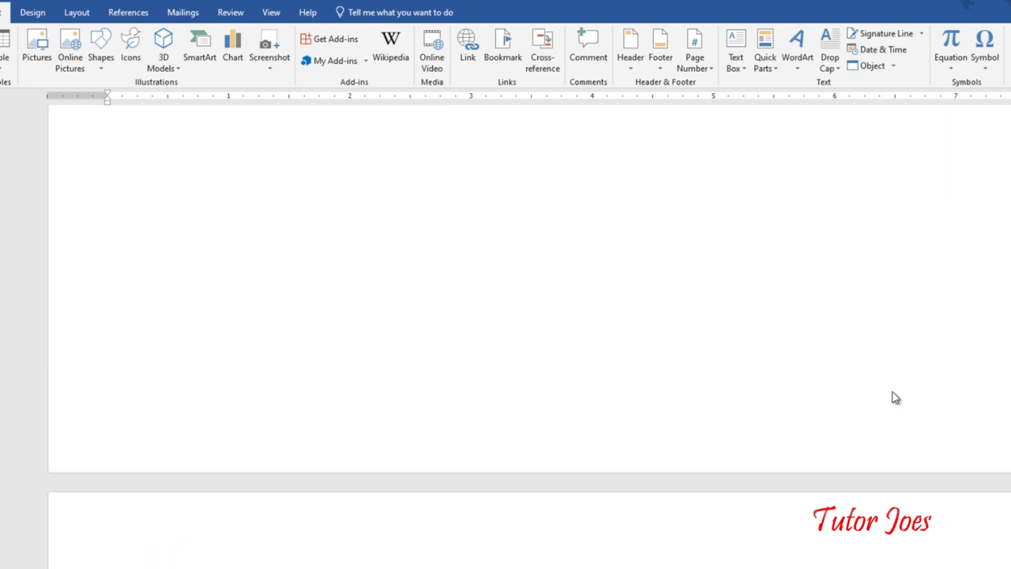
pyautogui.scroll(5, 894, 398)
pyautogui.scroll(5, 895, 398)
pyautogui.scroll(5, 895, 398)
pyautogui.scroll(5, 894, 398)
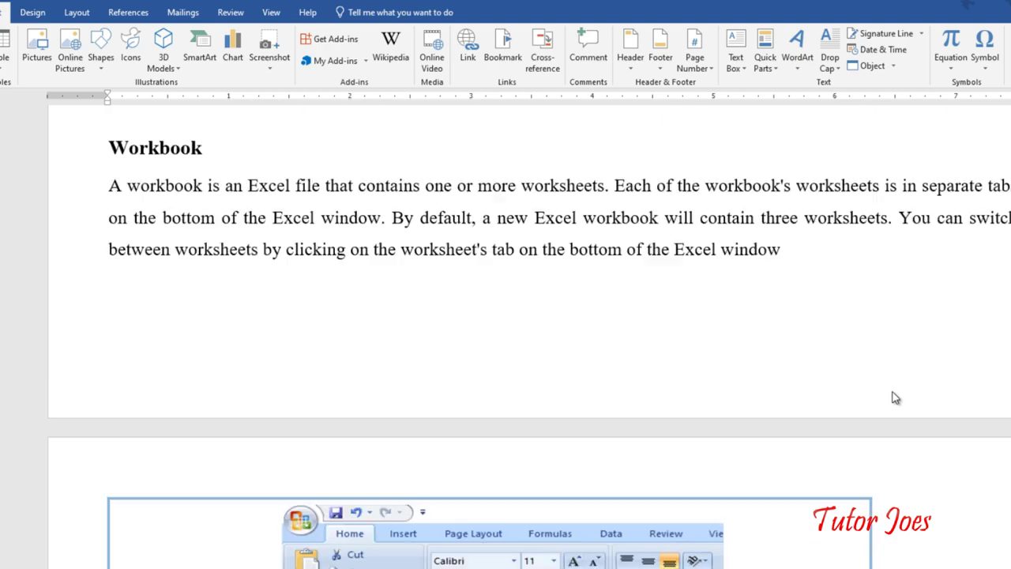
pyautogui.scroll(5, 895, 398)
pyautogui.scroll(5, 895, 398)
pyautogui.scroll(5, 894, 398)
pyautogui.scroll(5, 894, 398)
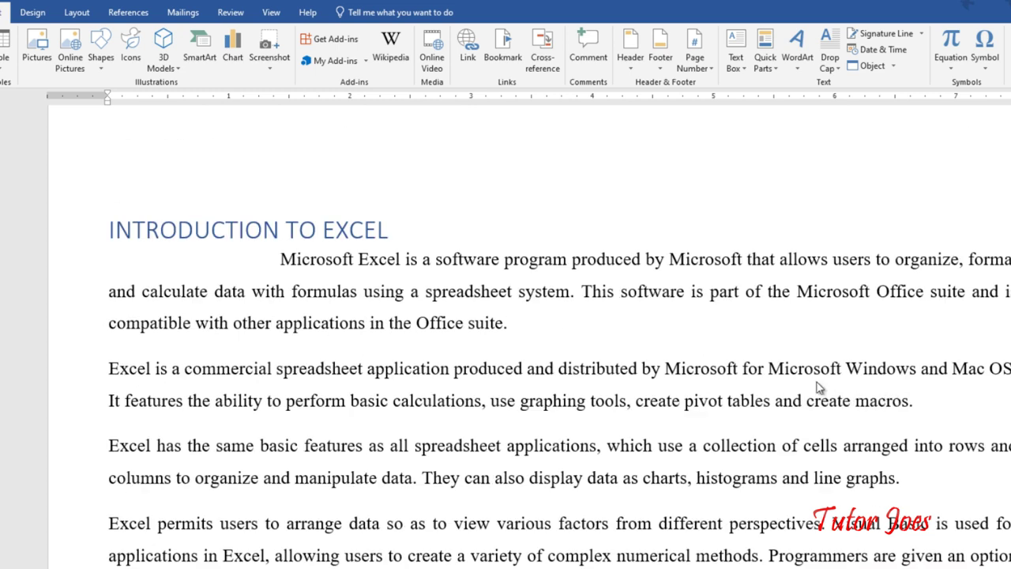
pyautogui.scroll(5, 821, 389)
pyautogui.scroll(3, 598, 193)
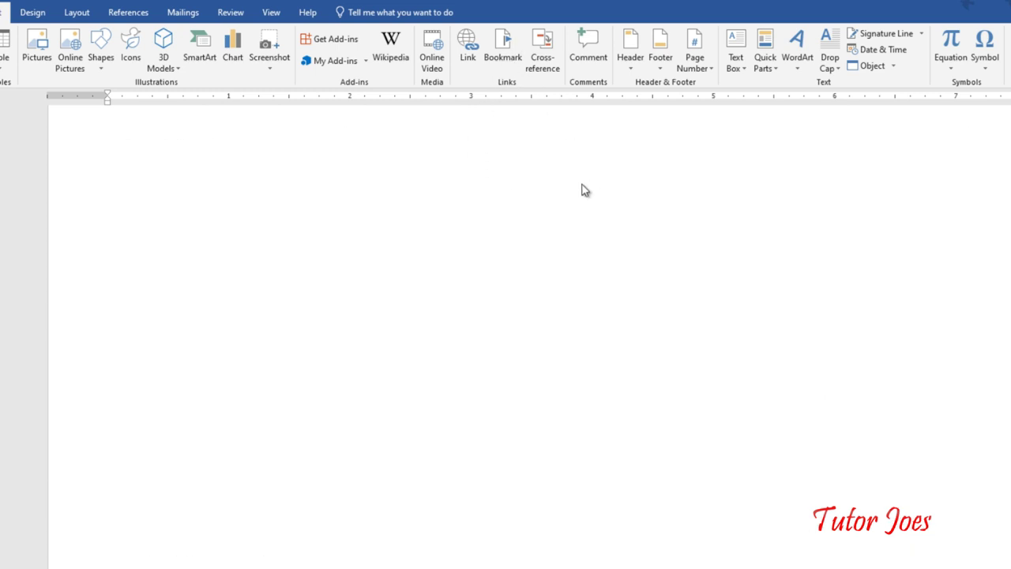
pyautogui.scroll(3, 569, 182)
pyautogui.scroll(3, 600, 203)
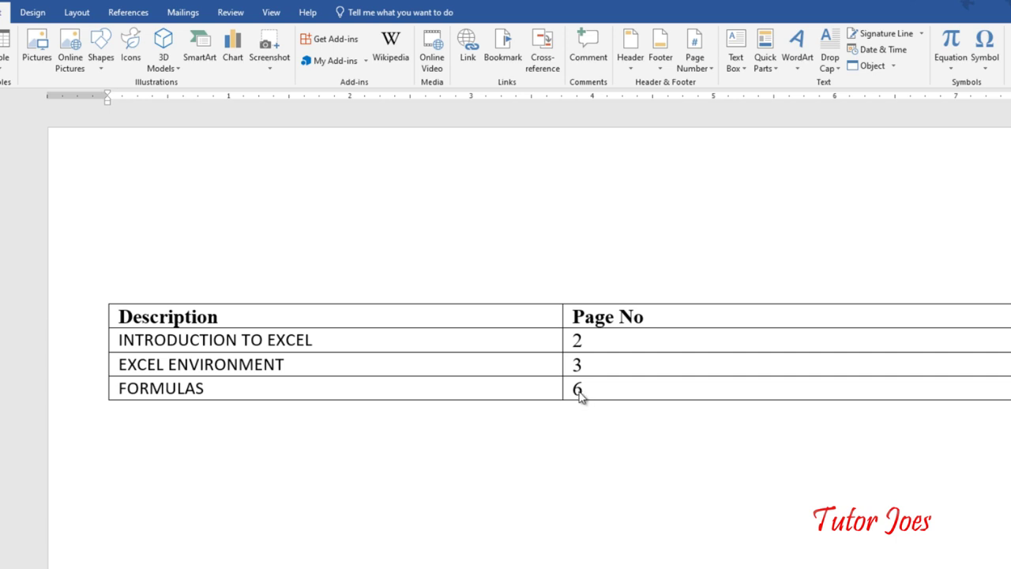
# Follow the FORMULAS page number 6 link to its heading and return to the table.
pyautogui.click(577, 393)
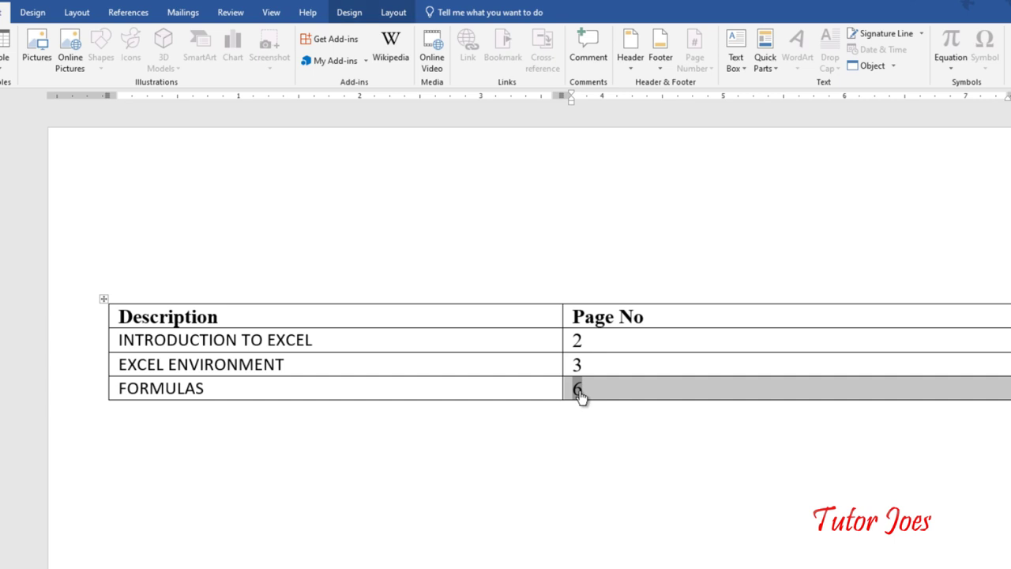
pyautogui.click(578, 395)
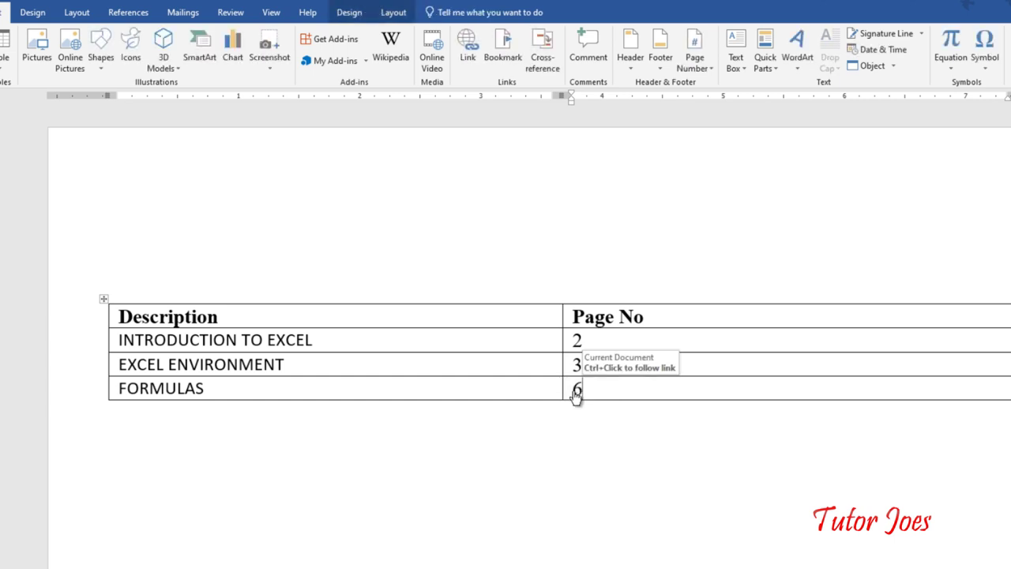
pyautogui.keyDown('ctrl'); pyautogui.click(577, 393); pyautogui.keyUp('ctrl')
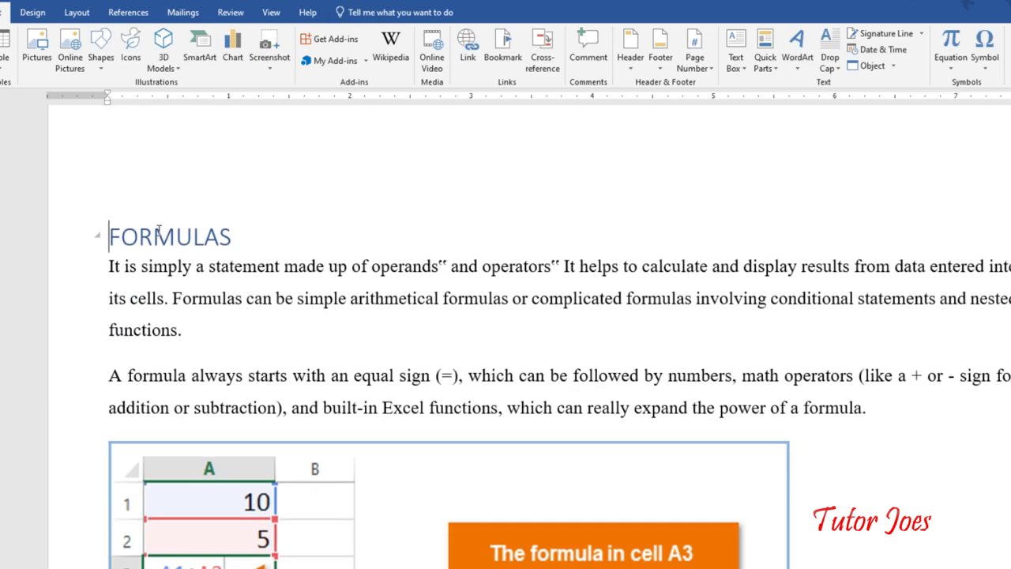
pyautogui.scroll(-5, 635, 311)
pyautogui.scroll(-5, 636, 311)
pyautogui.scroll(-5, 636, 311)
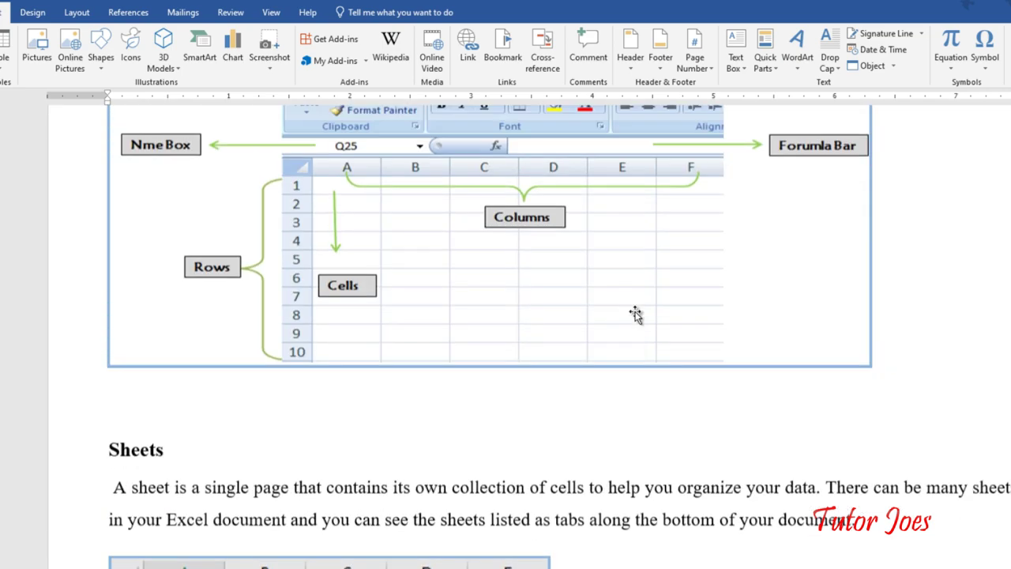
pyautogui.scroll(-5, 635, 311)
pyautogui.scroll(10, 636, 311)
pyautogui.scroll(5, 635, 312)
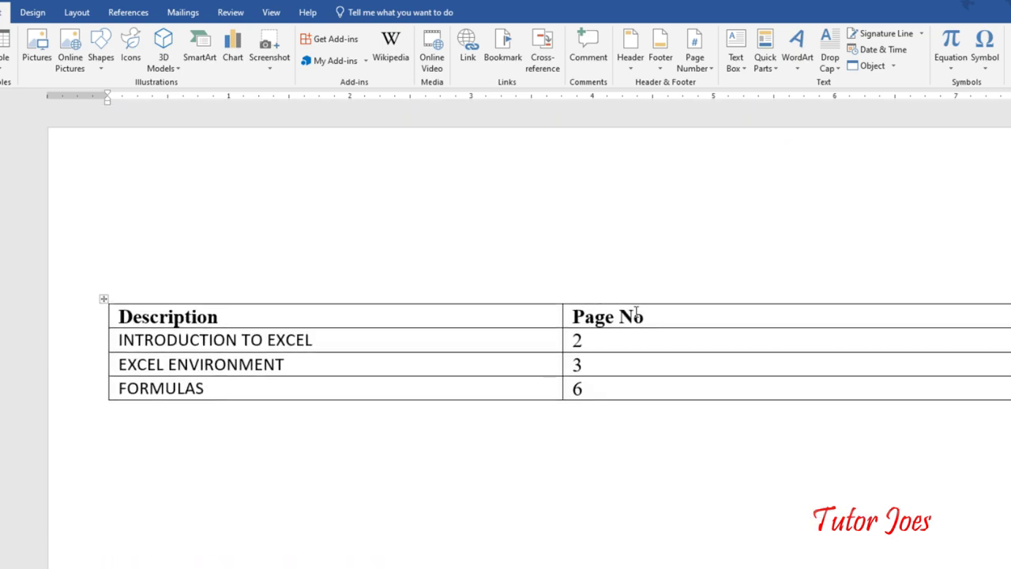
# Follow the EXCEL ENVIRONMENT page 3 link, then scroll back to the contents table.
pyautogui.click(169, 369)
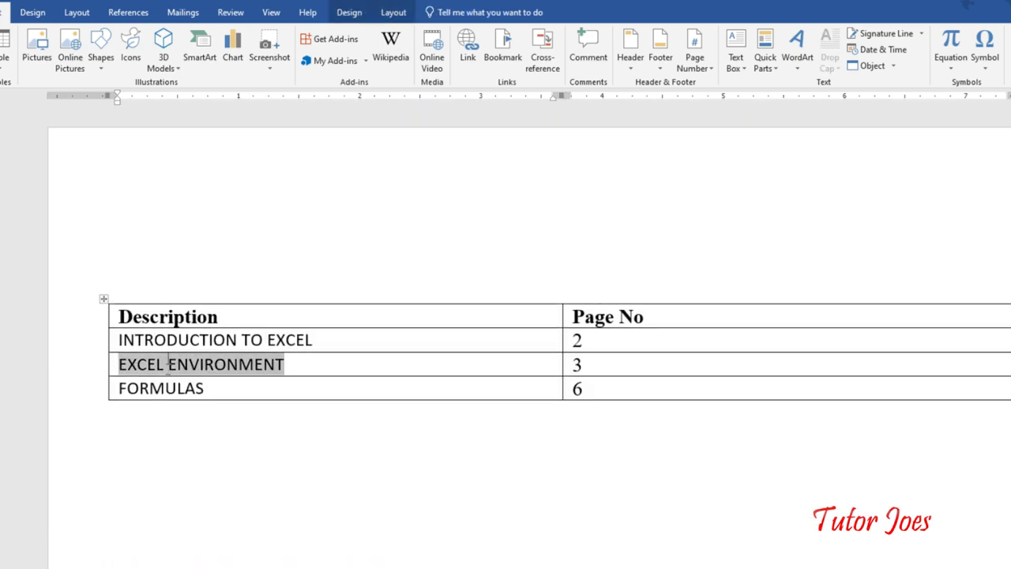
pyautogui.keyDown('ctrl'); pyautogui.click(171, 369); pyautogui.keyUp('ctrl')
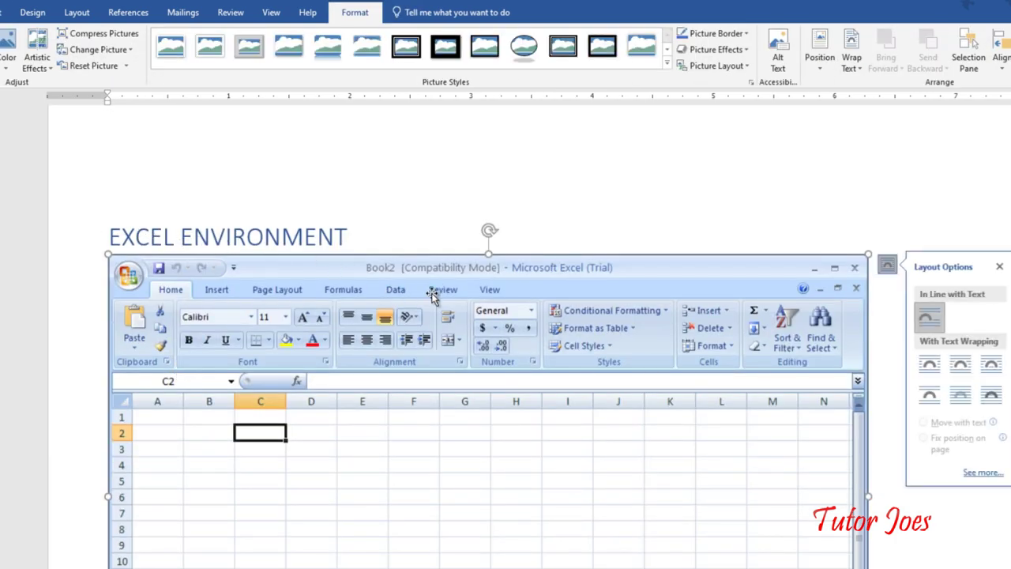
pyautogui.scroll(5, 473, 300)
pyautogui.scroll(5, 513, 315)
pyautogui.scroll(5, 513, 316)
pyautogui.scroll(5, 511, 308)
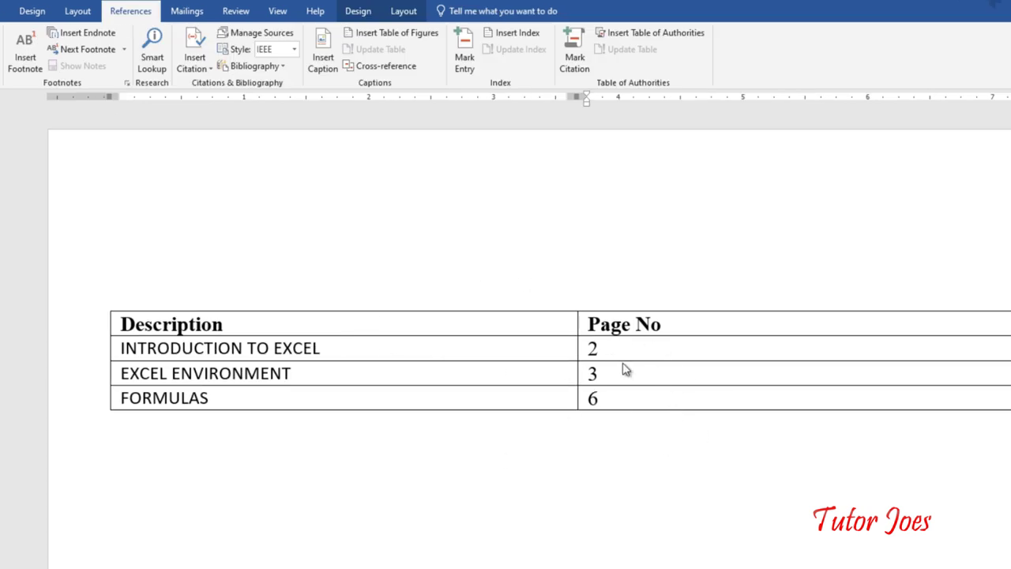
# Close Word saving cross.docx, then open 15_Cross Reference.docx from the Microsoft Word folder.
pyautogui.hotkey('alt', 'F4')
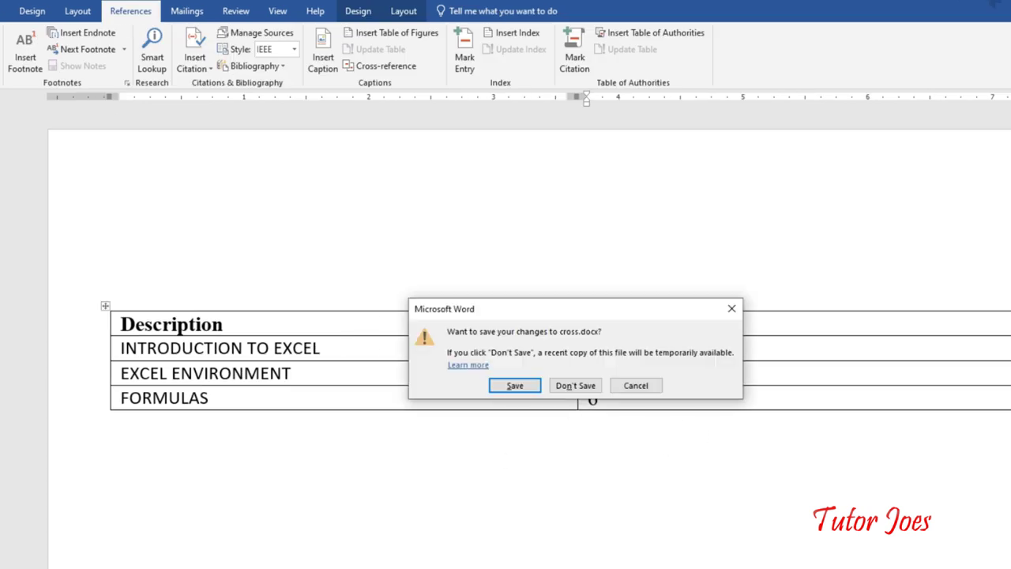
pyautogui.click(515, 386)
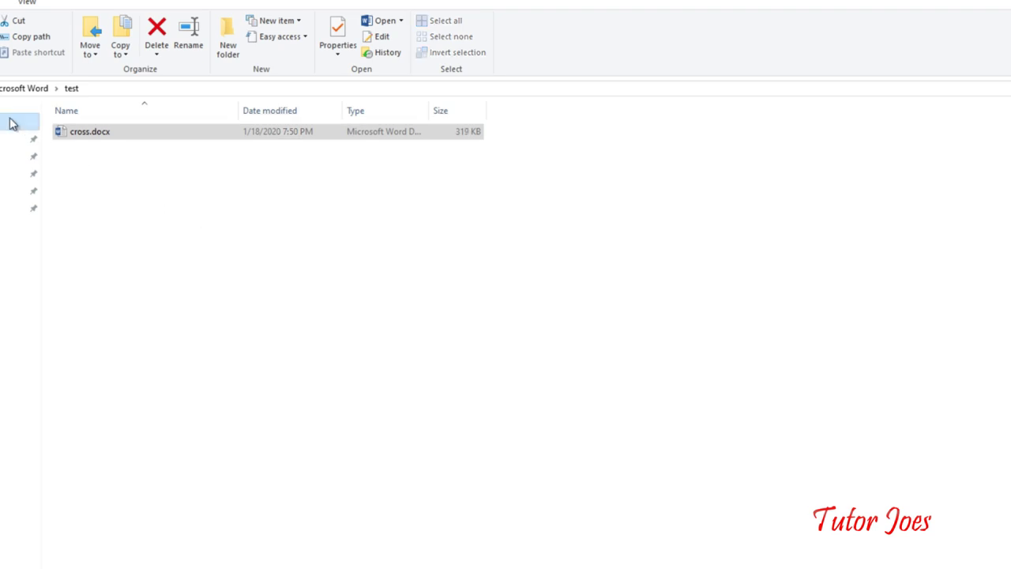
pyautogui.click(43, 95)
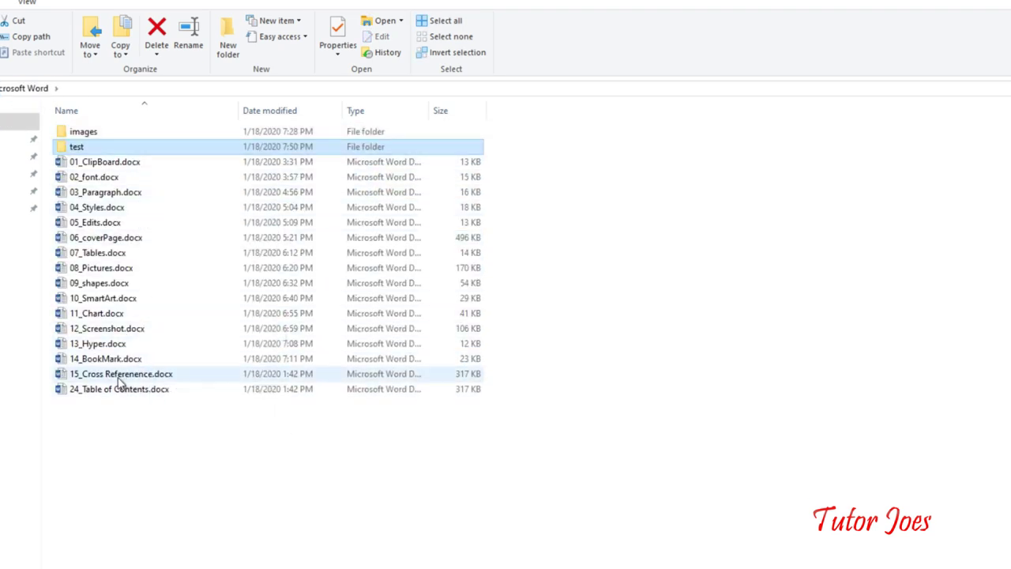
pyautogui.doubleClick(166, 377)
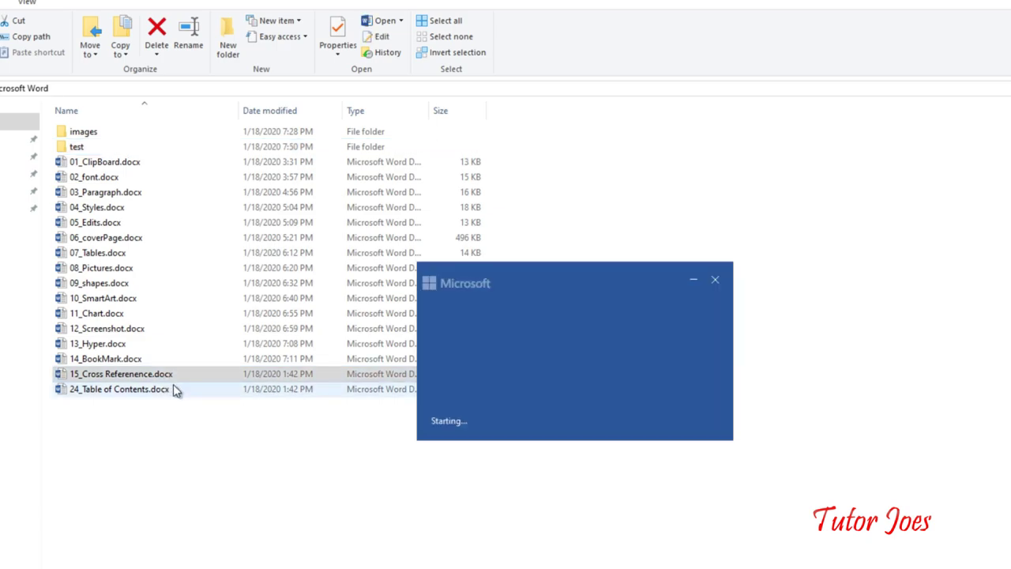
# Scroll through 15_Cross Reference.docx and back up to the blank page before INTRODUCTION TO EXCEL.
pyautogui.scroll(-3, 620, 342)
pyautogui.scroll(-10, 542, 356)
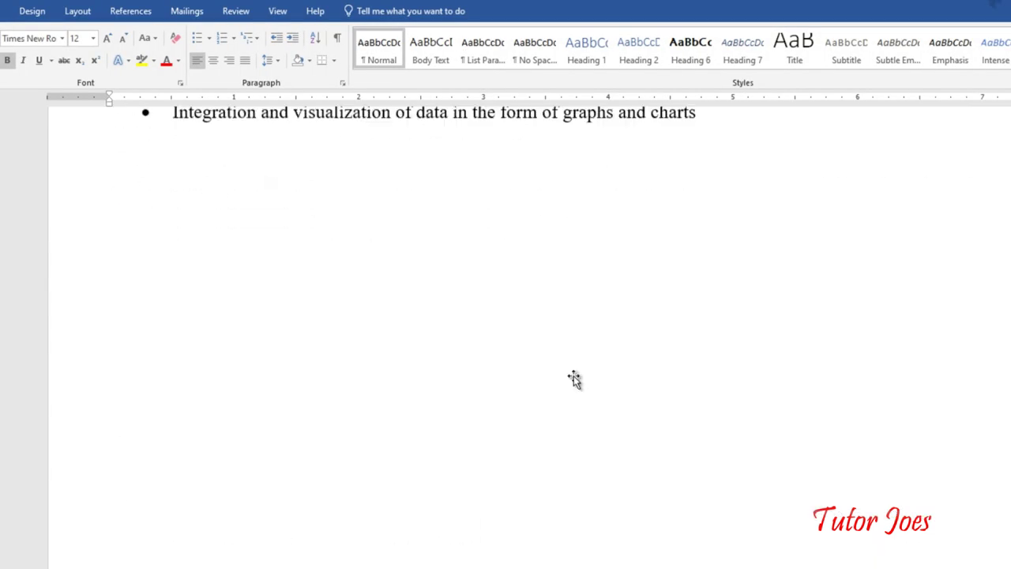
pyautogui.scroll(-10, 576, 379)
pyautogui.scroll(-8, 577, 385)
pyautogui.scroll(-8, 593, 411)
pyautogui.scroll(-8, 640, 451)
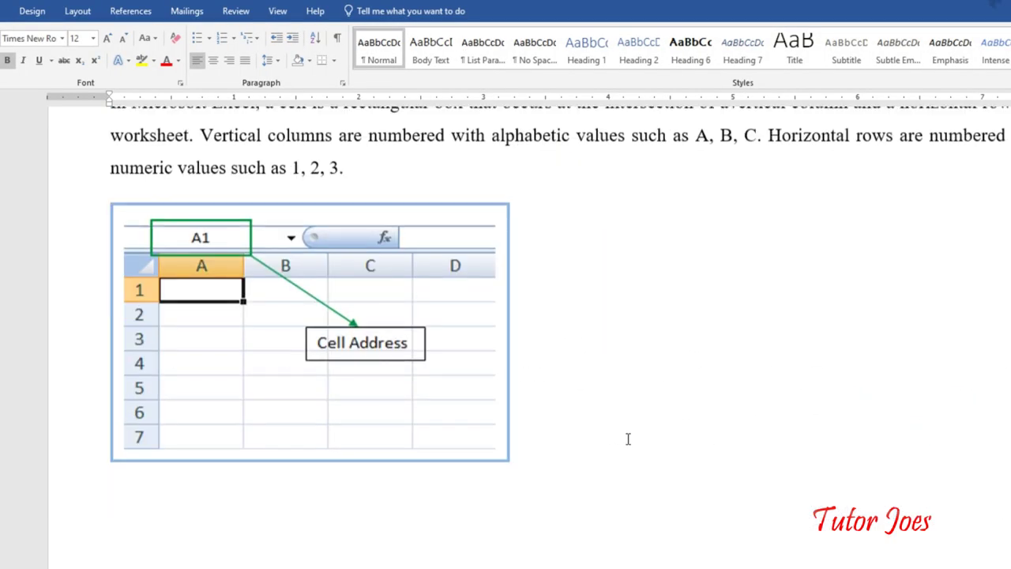
pyautogui.scroll(-8, 629, 439)
pyautogui.scroll(-5, 638, 447)
pyautogui.scroll(-2, 607, 453)
pyautogui.scroll(-5, 643, 447)
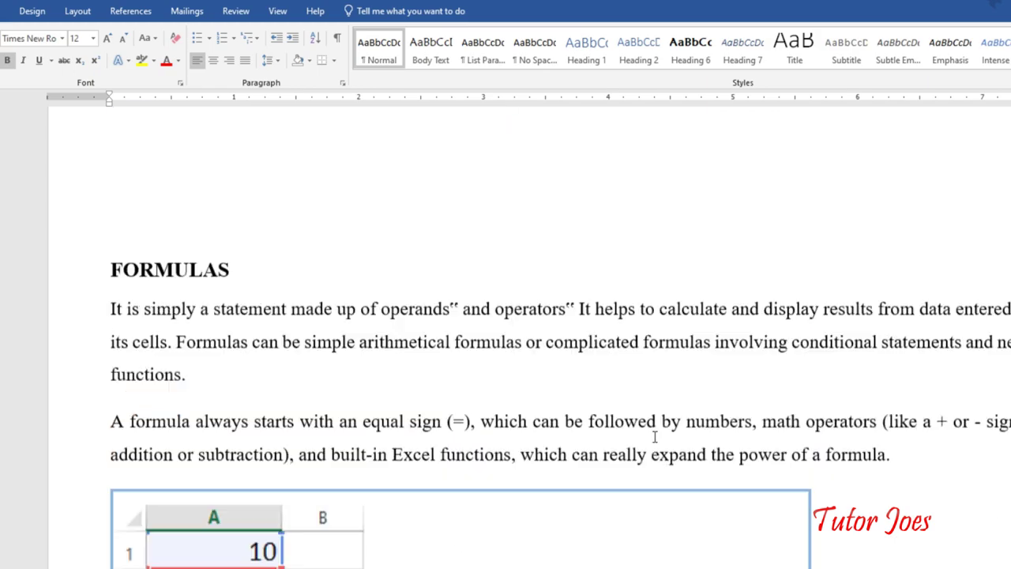
pyautogui.scroll(-10, 647, 442)
pyautogui.scroll(10, 654, 437)
pyautogui.scroll(10, 655, 437)
pyautogui.scroll(10, 655, 437)
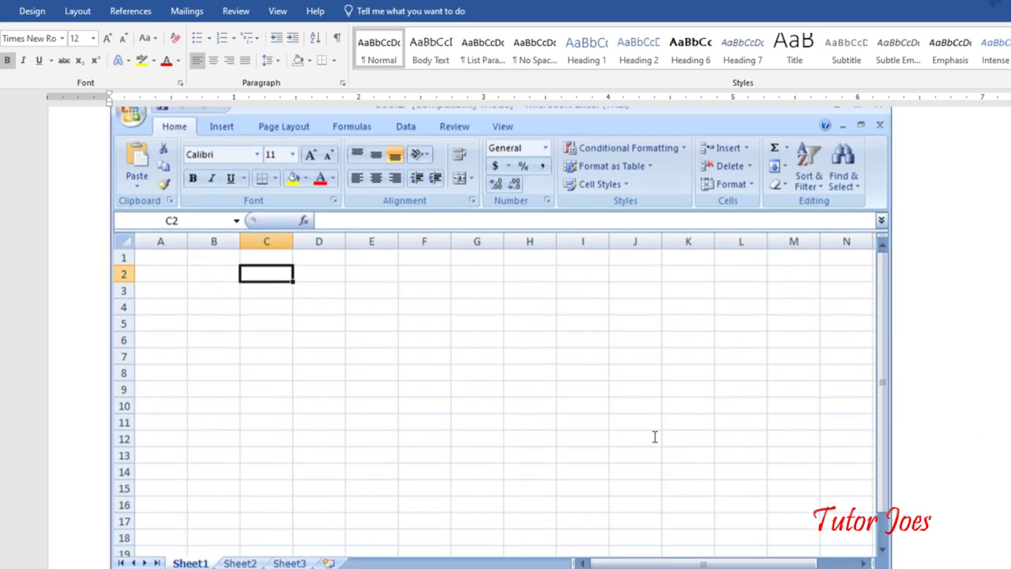
pyautogui.scroll(10, 655, 437)
pyautogui.scroll(10, 654, 437)
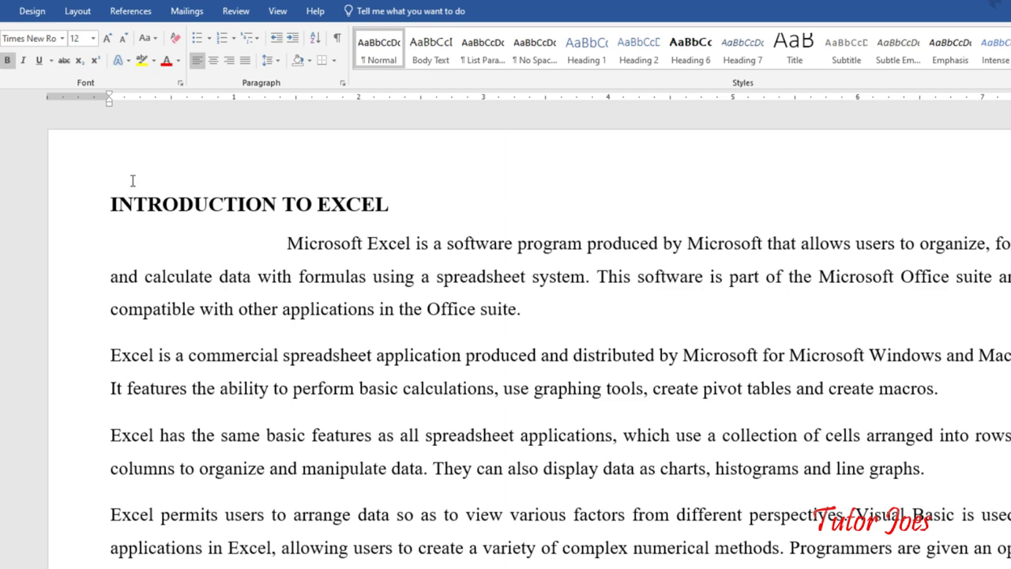
pyautogui.scroll(1, 158, 198)
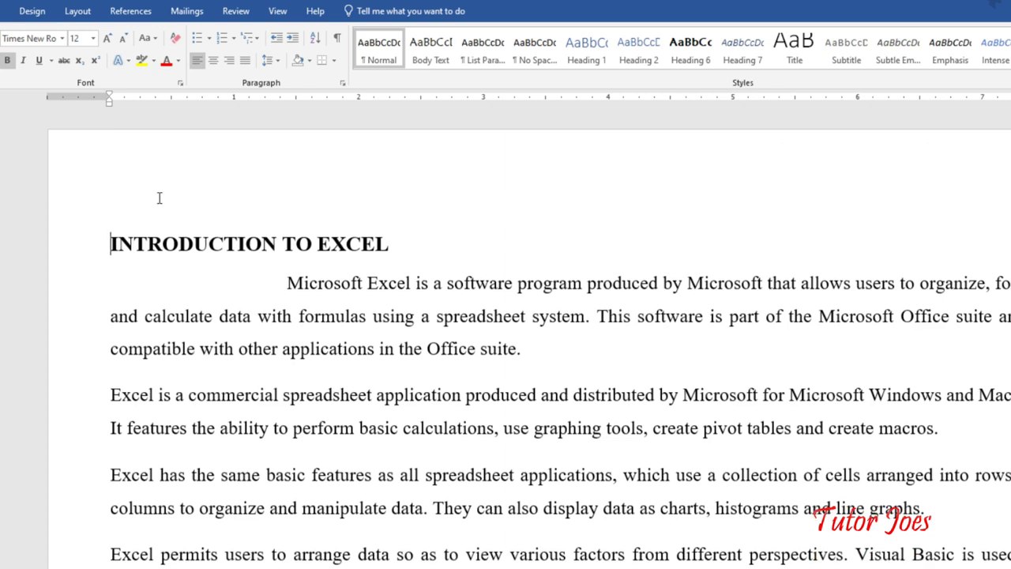
pyautogui.scroll(-2, 184, 210)
pyautogui.scroll(5, 211, 174)
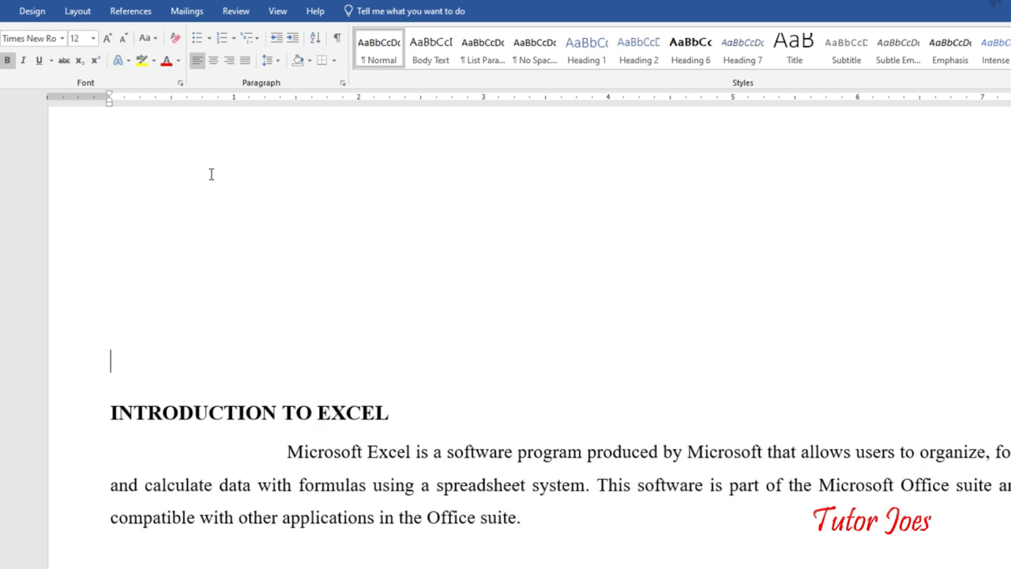
pyautogui.scroll(2, 210, 174)
pyautogui.scroll(3, 219, 206)
pyautogui.scroll(3, 397, 374)
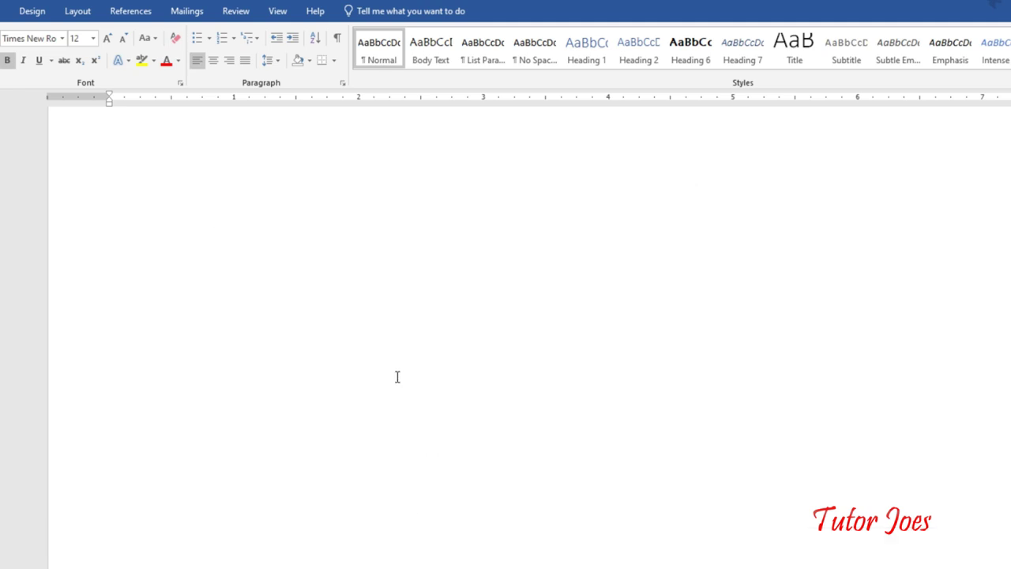
pyautogui.scroll(2, 397, 375)
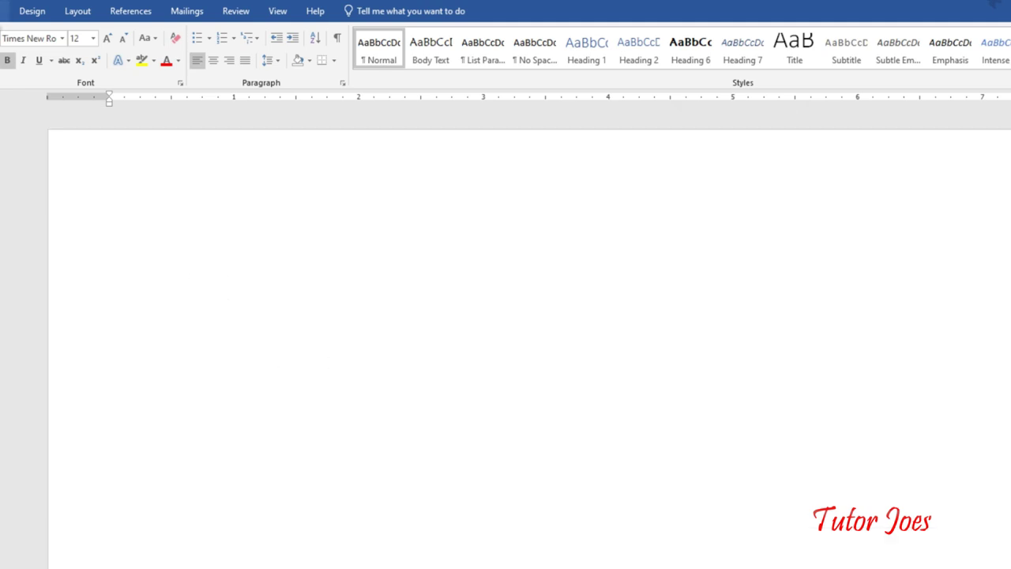
# Insert a 2x4 table on the first page with header cells Description and Pages.
pyautogui.click(3, 11)
pyautogui.click(5, 49)
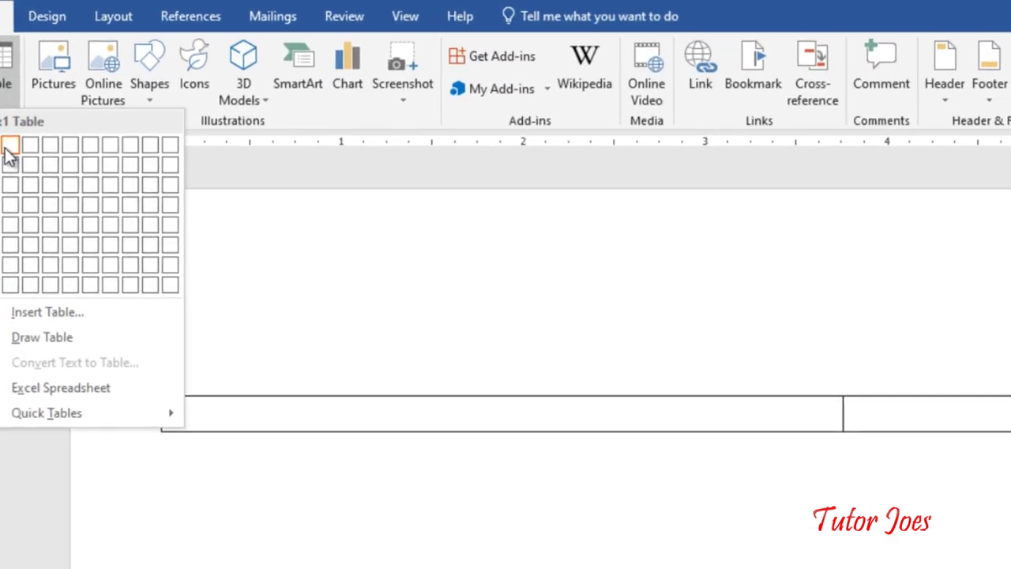
pyautogui.click(10, 205)
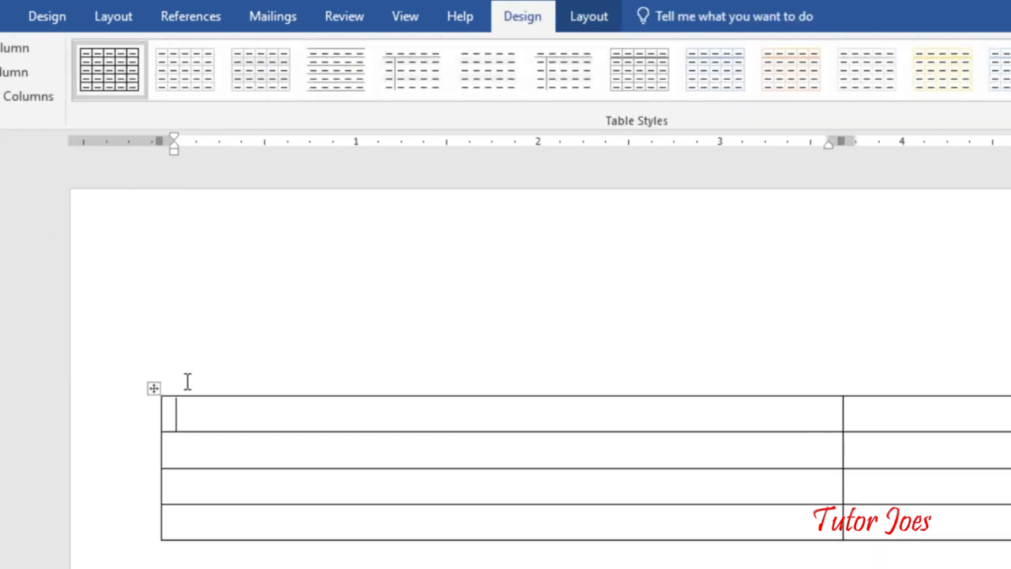
pyautogui.write('Desc')
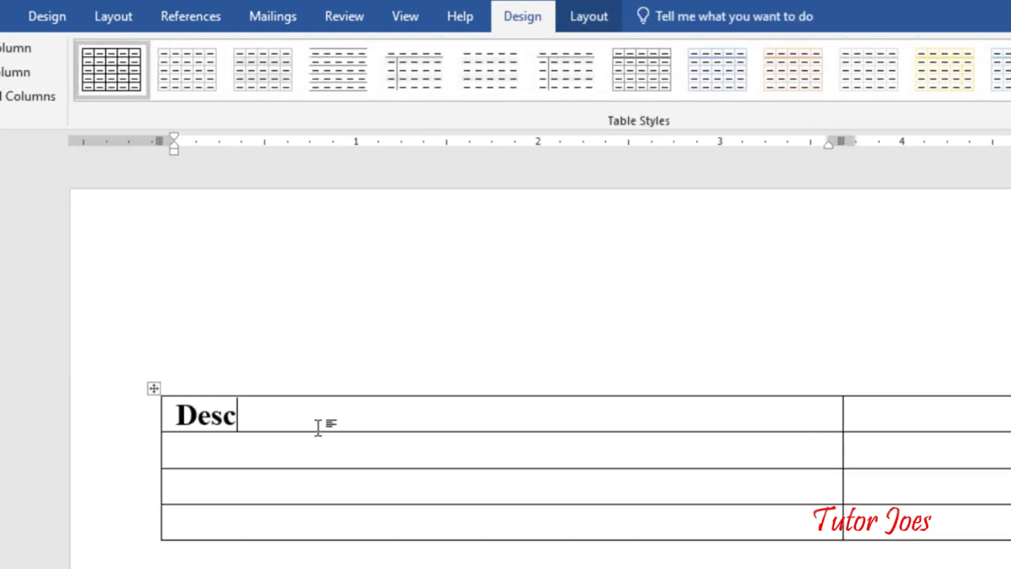
pyautogui.write('ipt')
pyautogui.press('BackSpace')
pyautogui.press('BackSpace')
pyautogui.press('BackSpace')
pyautogui.press('BackSpace')
pyautogui.press('BackSpace')
pyautogui.write('cri')
pyautogui.write('ption')
pyautogui.press('Tab')
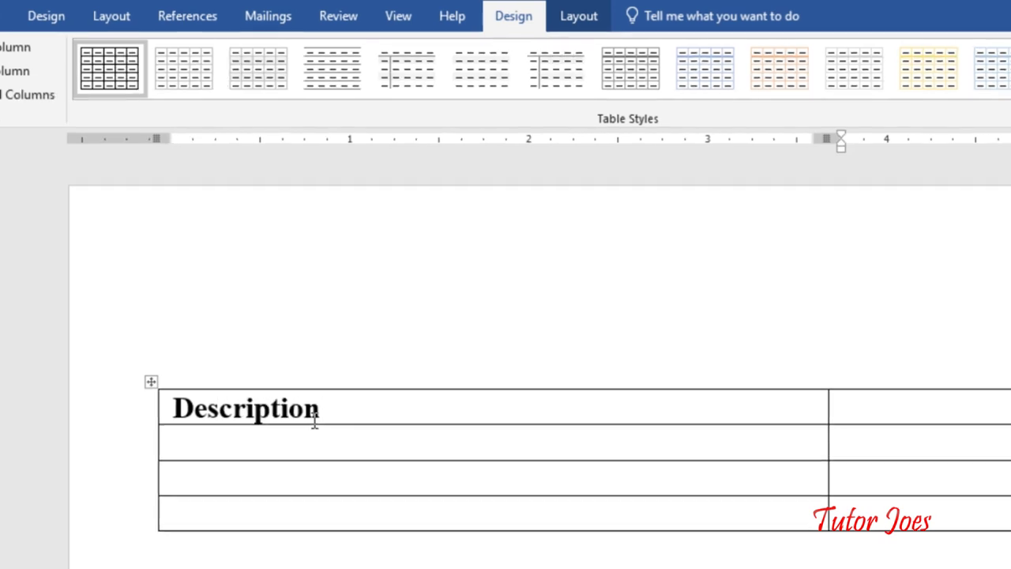
pyautogui.write('Pages')
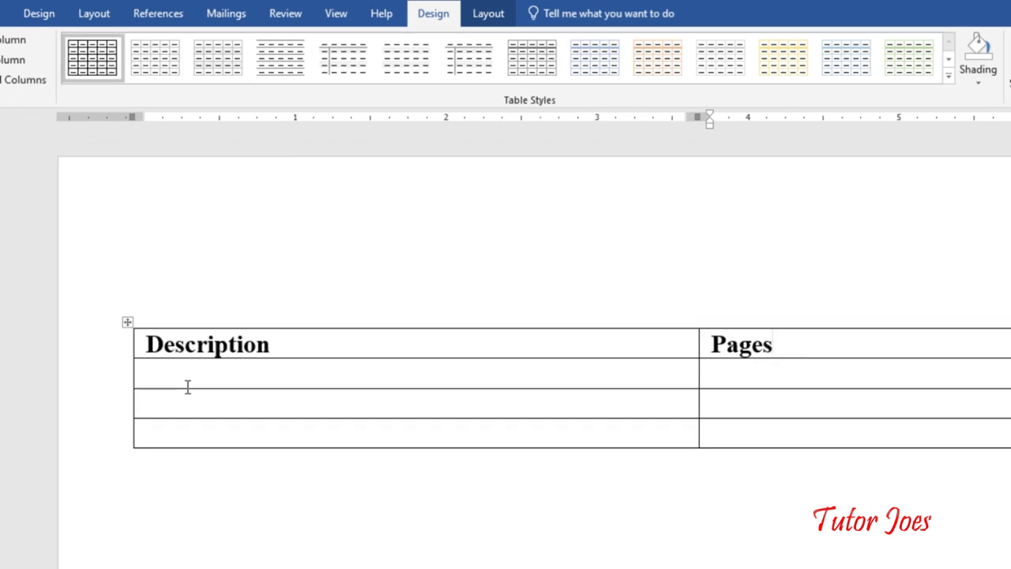
pyautogui.click(181, 377)
pyautogui.click(253, 430)
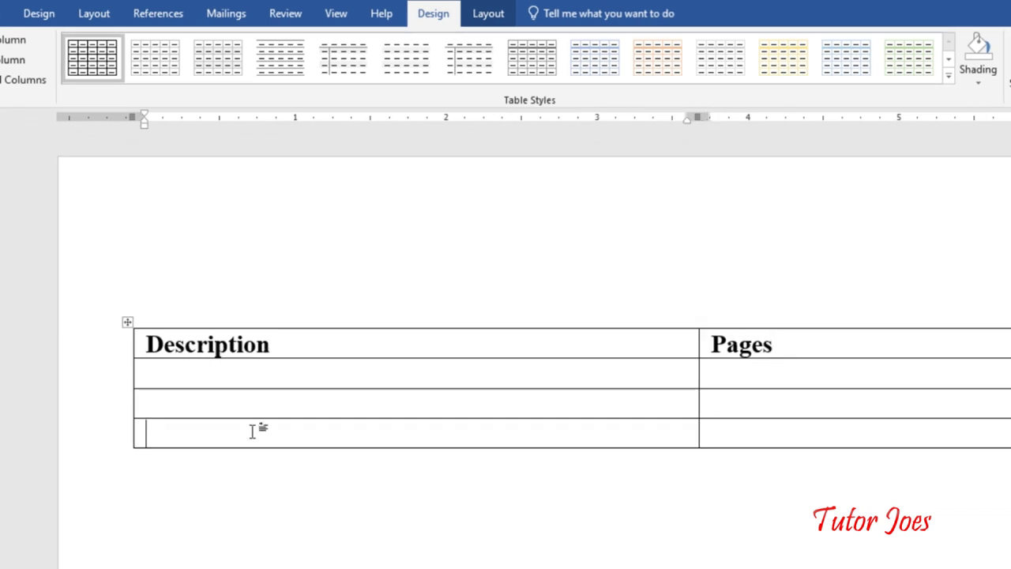
pyautogui.click(740, 453)
pyautogui.scroll(-2, 729, 466)
# Apply Heading 1 to the INTRODUCTION TO EXCEL and EXCEL ENVIRONMENT headings.
pyautogui.scroll(-5, 695, 465)
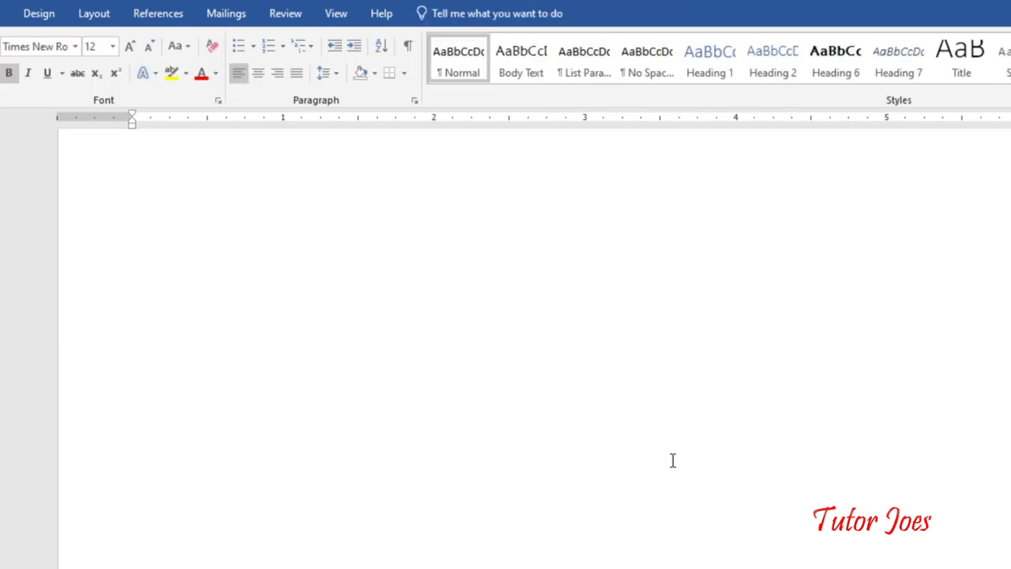
pyautogui.scroll(-10, 671, 460)
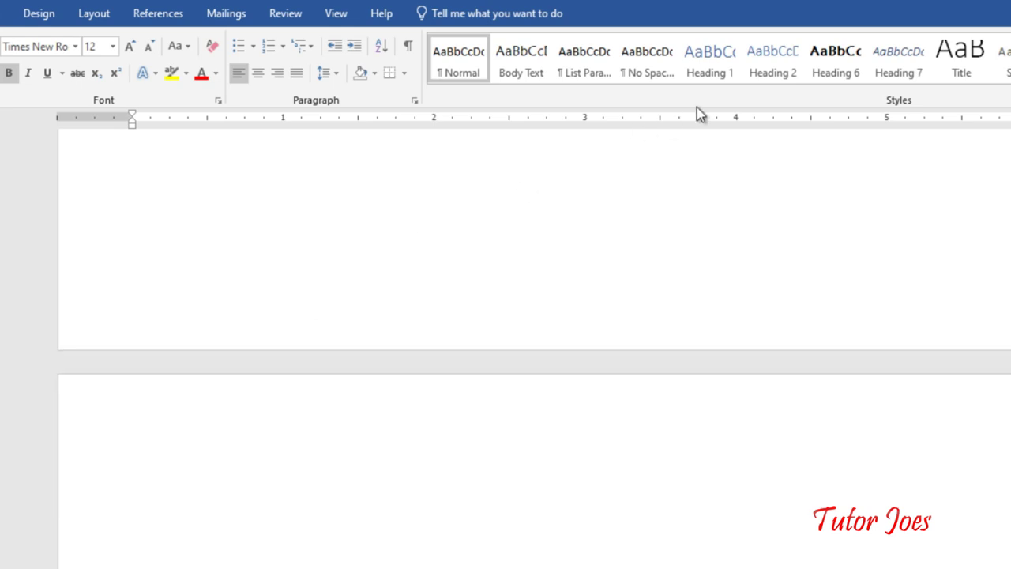
pyautogui.click(705, 79)
pyautogui.scroll(-3, 577, 279)
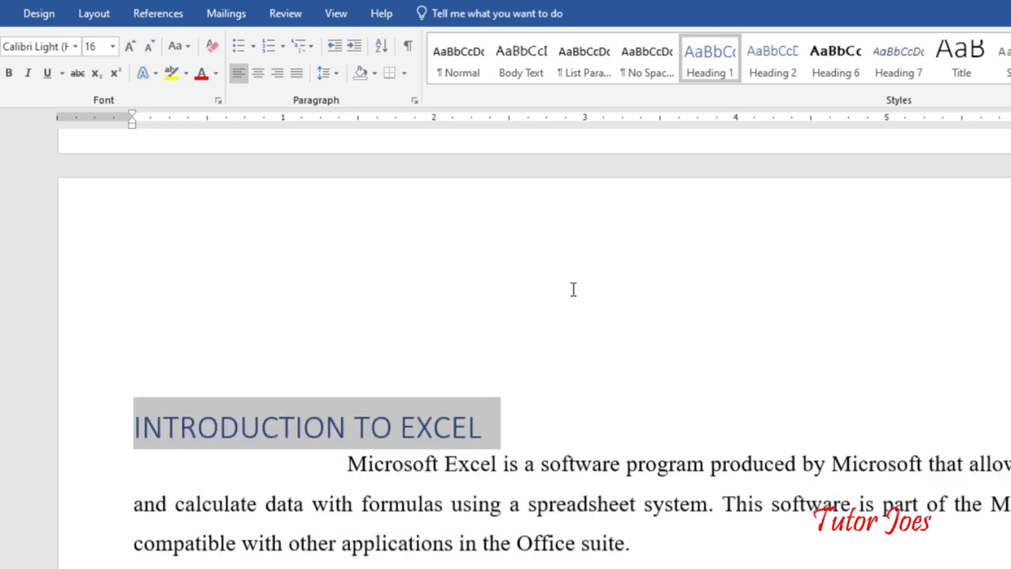
pyautogui.scroll(-5, 571, 289)
pyautogui.scroll(-5, 575, 320)
pyautogui.scroll(-5, 576, 321)
pyautogui.scroll(-3, 579, 323)
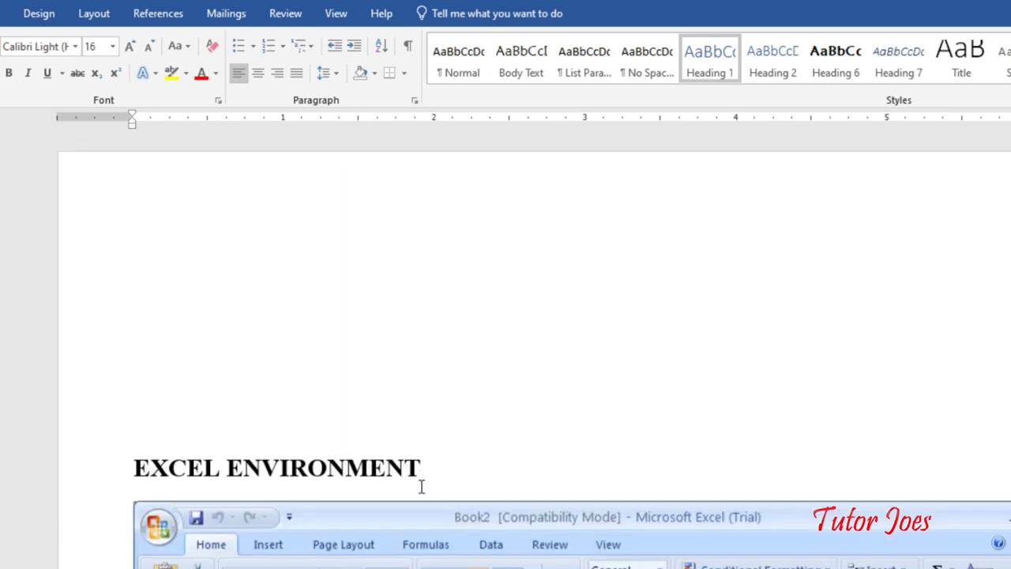
pyautogui.moveTo(421, 462); pyautogui.dragTo(122, 463)
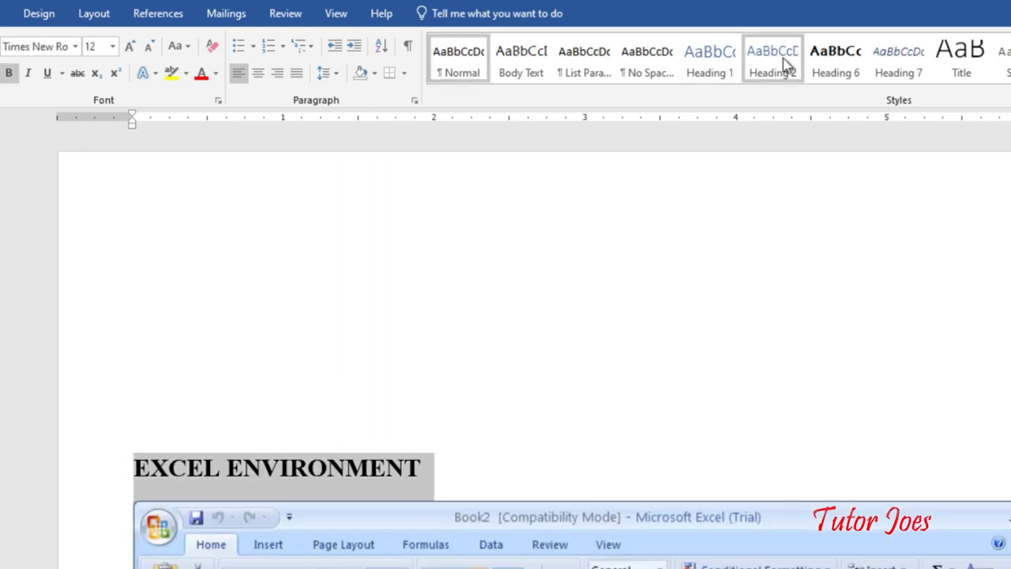
pyautogui.click(709, 60)
# Apply Heading 1 to the FORMULAS heading, then scroll back to the first-page table.
pyautogui.scroll(-2, 429, 408)
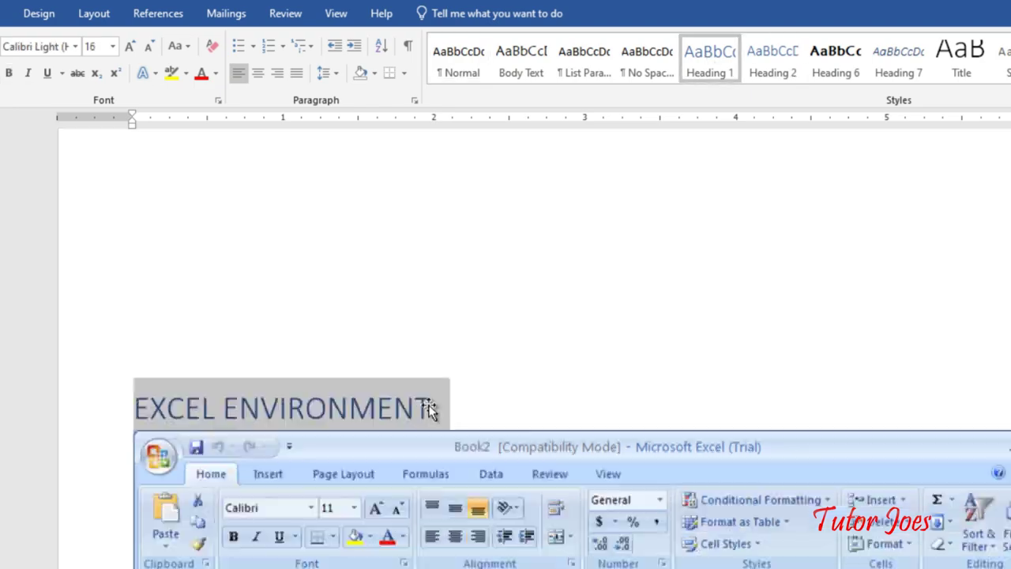
pyautogui.scroll(-6, 442, 392)
pyautogui.scroll(-5, 440, 391)
pyautogui.scroll(-5, 450, 417)
pyautogui.scroll(-5, 442, 435)
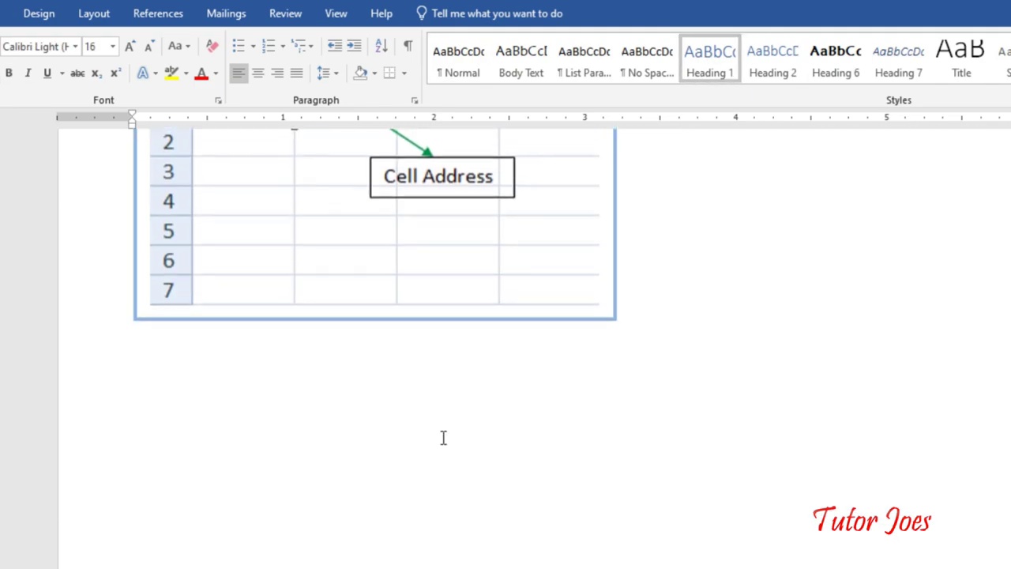
pyautogui.scroll(-5, 430, 468)
pyautogui.scroll(-5, 432, 466)
pyautogui.scroll(10, 394, 442)
pyautogui.scroll(1, 331, 490)
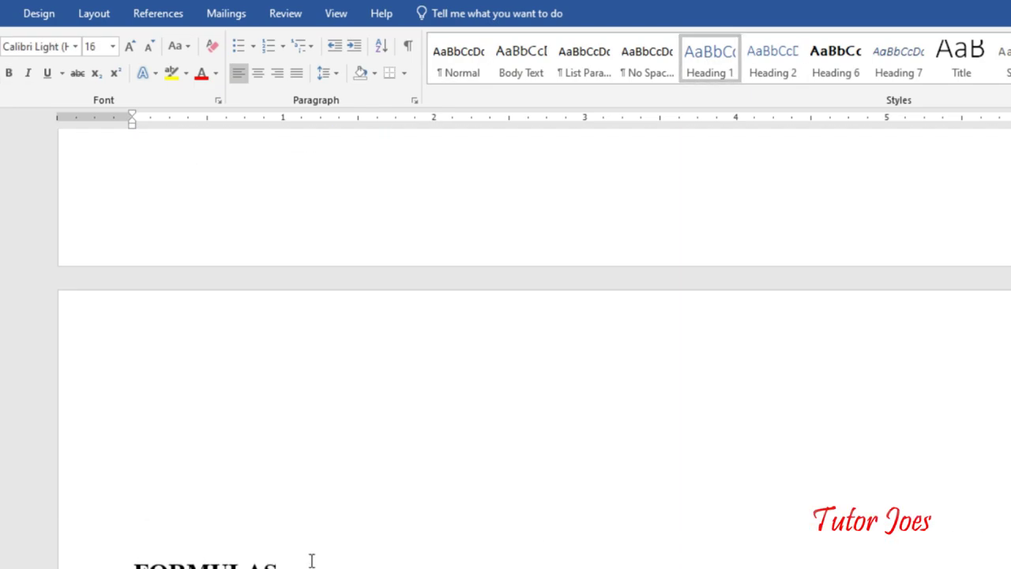
pyautogui.moveTo(245, 562); pyautogui.dragTo(135, 557)
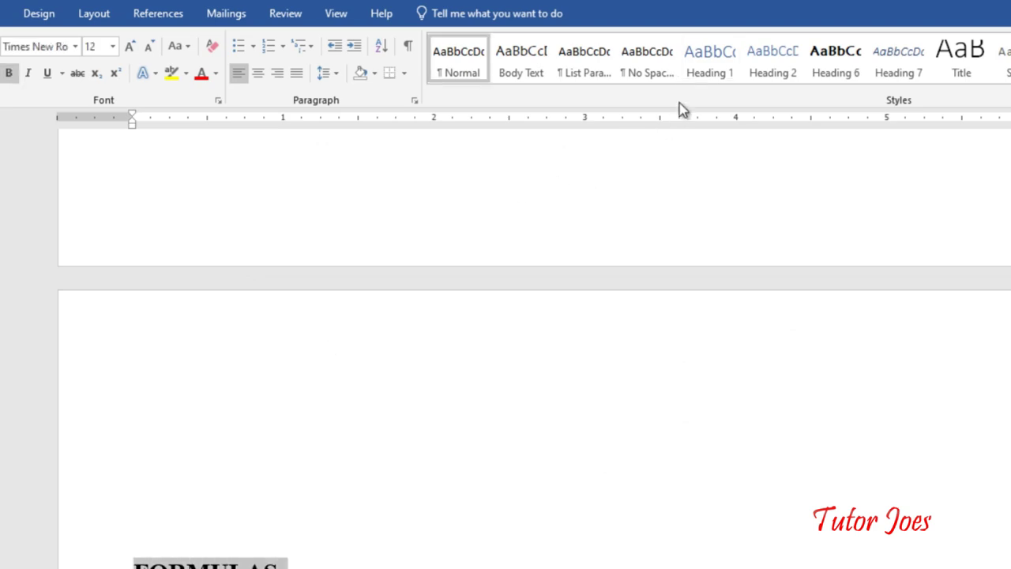
pyautogui.click(709, 59)
pyautogui.scroll(5, 472, 481)
pyautogui.scroll(5, 471, 481)
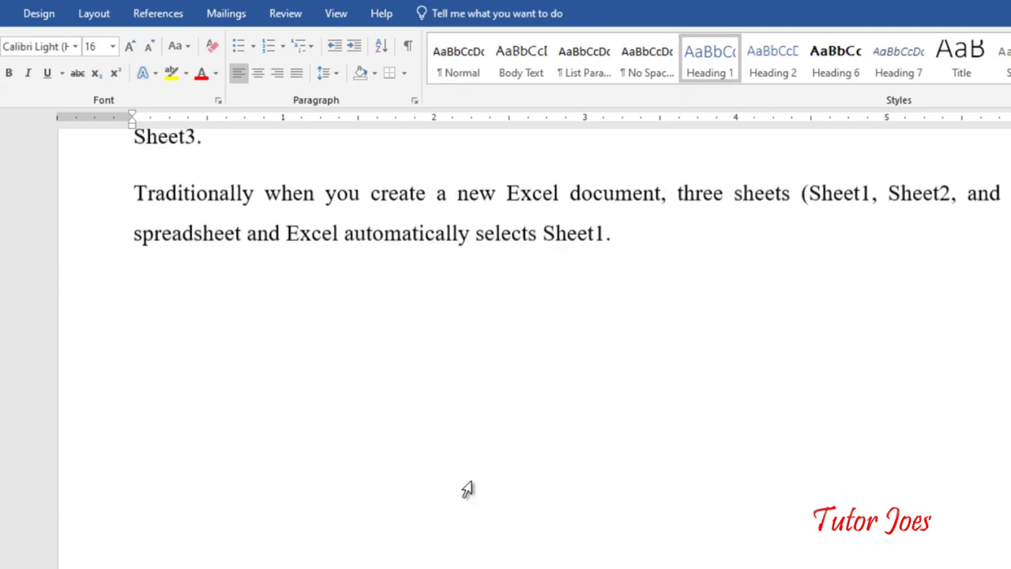
pyautogui.scroll(5, 471, 480)
pyautogui.scroll(5, 471, 481)
pyautogui.scroll(5, 472, 481)
pyautogui.scroll(5, 471, 481)
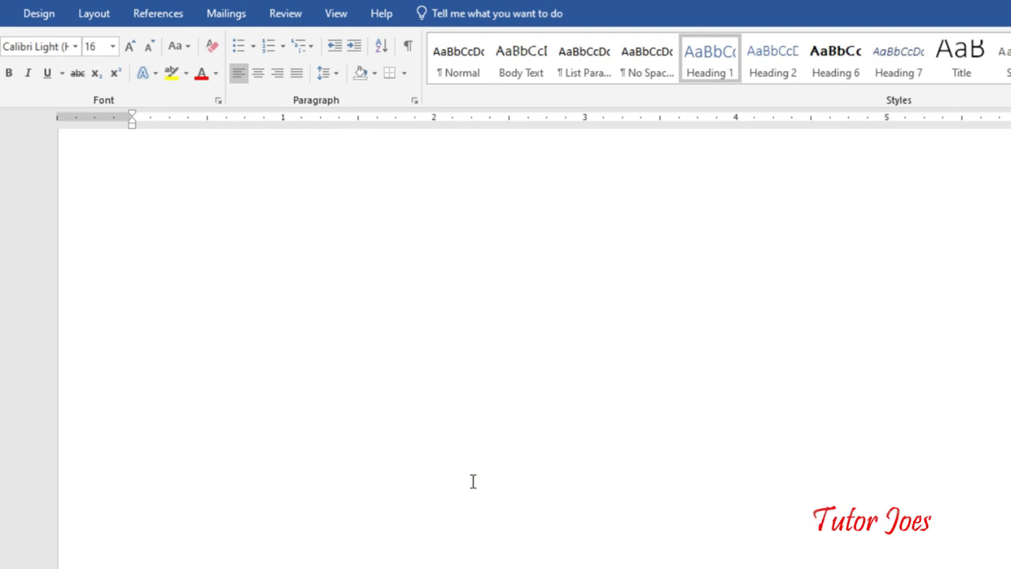
pyautogui.scroll(5, 471, 481)
# With the cursor in the first empty Description cell, open References > Cross-reference.
pyautogui.scroll(1, 472, 481)
pyautogui.click(293, 379)
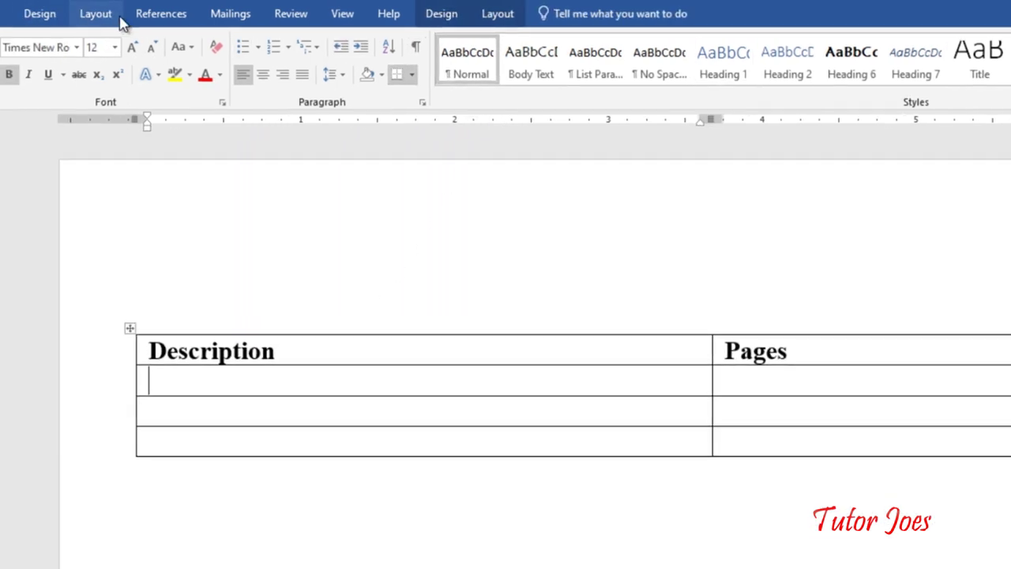
pyautogui.click(161, 14)
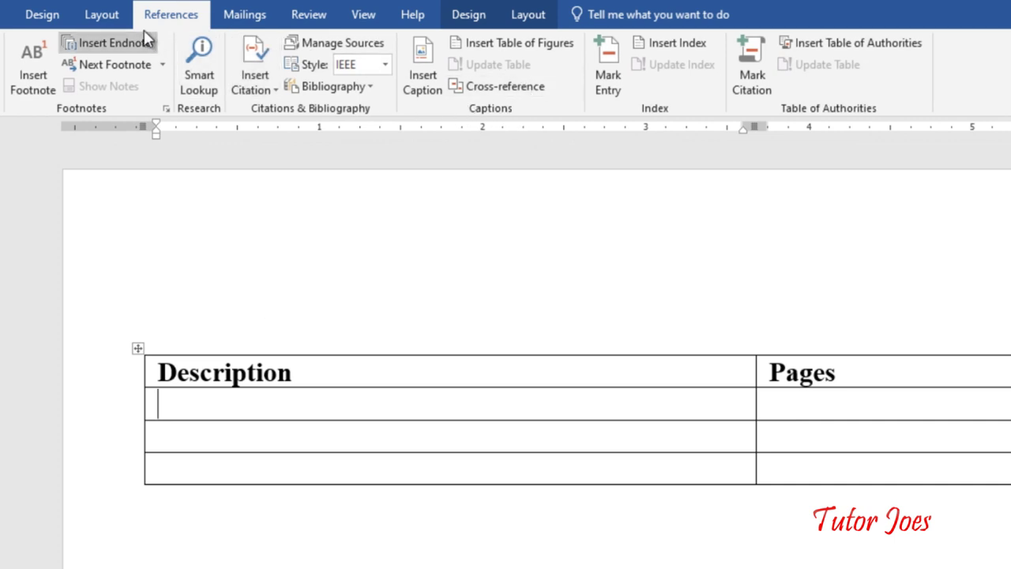
pyautogui.click(8, 15)
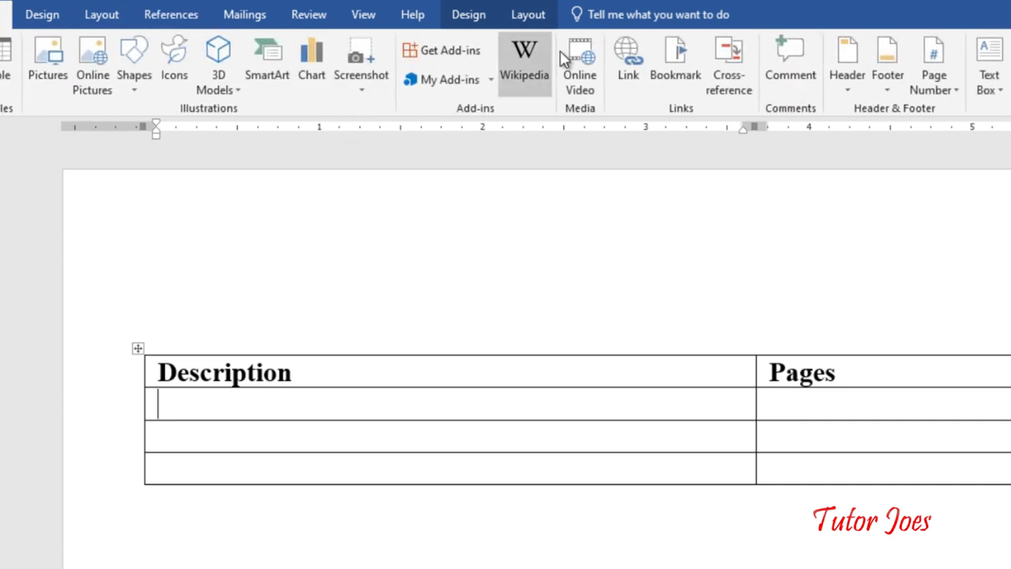
pyautogui.click(158, 13)
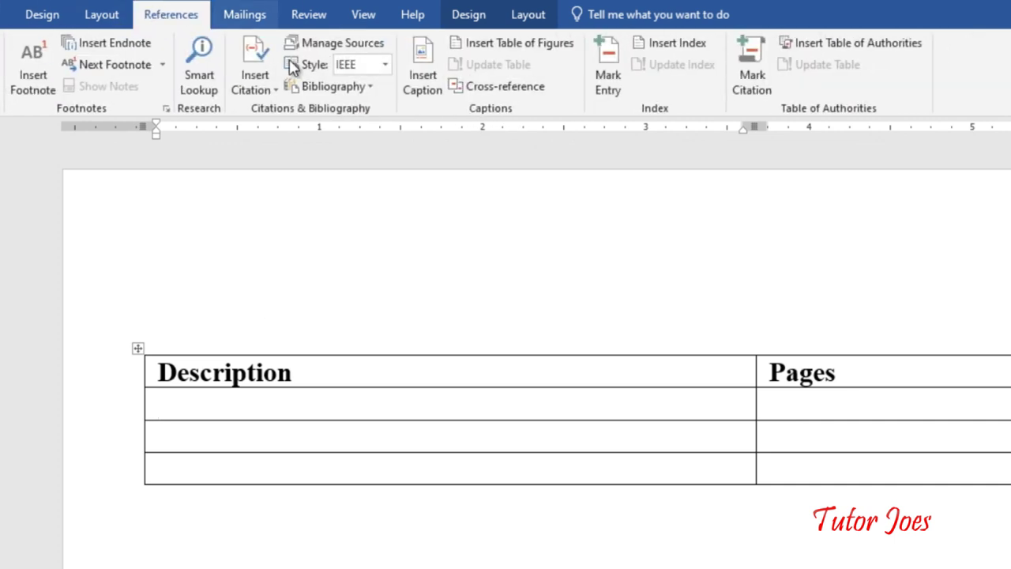
pyautogui.click(496, 86)
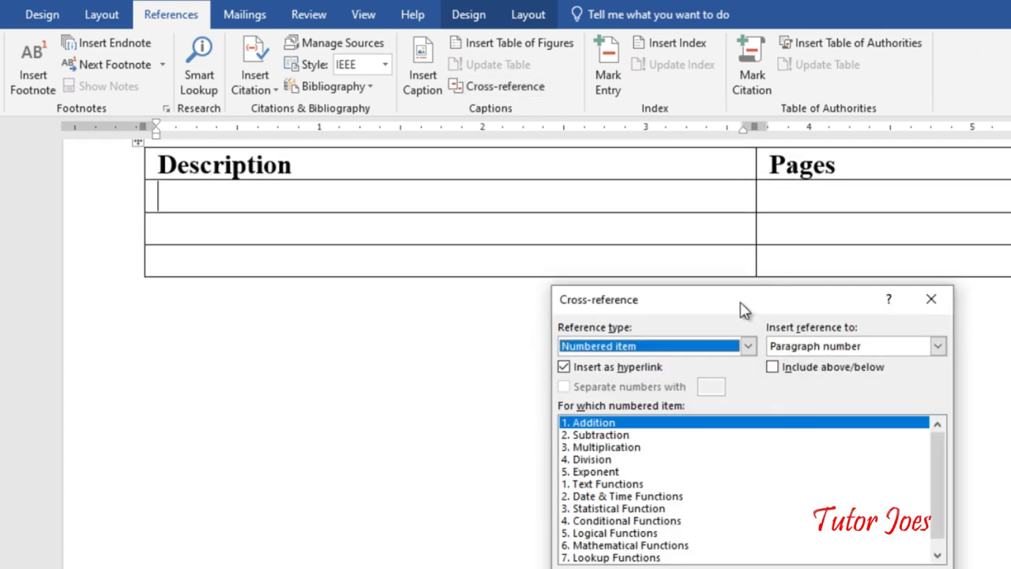
# Set the Cross-reference dialog's Reference type to Heading.
pyautogui.moveTo(742, 309); pyautogui.dragTo(703, 155)
pyautogui.scroll(4, 401, 485)
pyautogui.scroll(2, 401, 484)
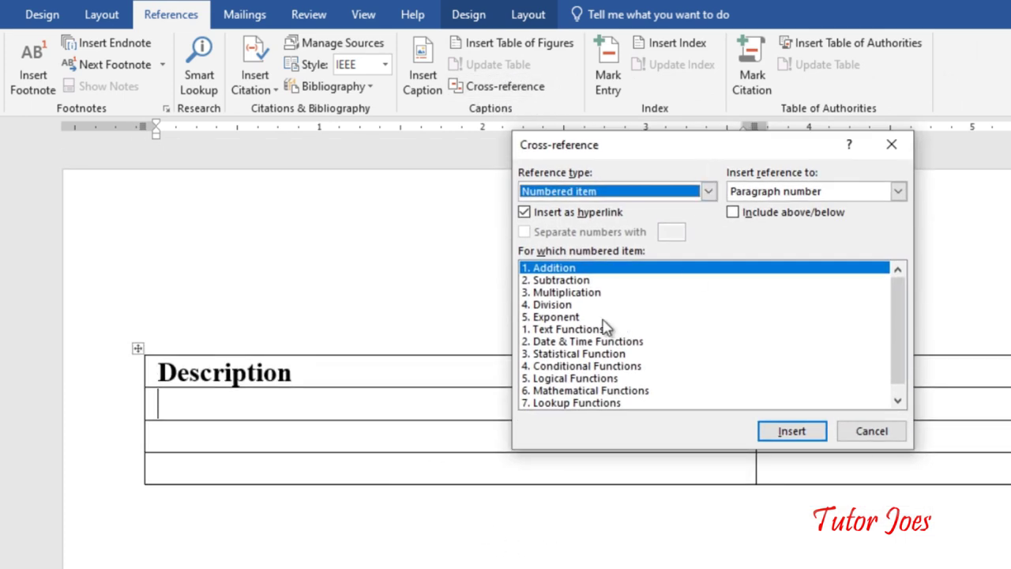
pyautogui.click(667, 193)
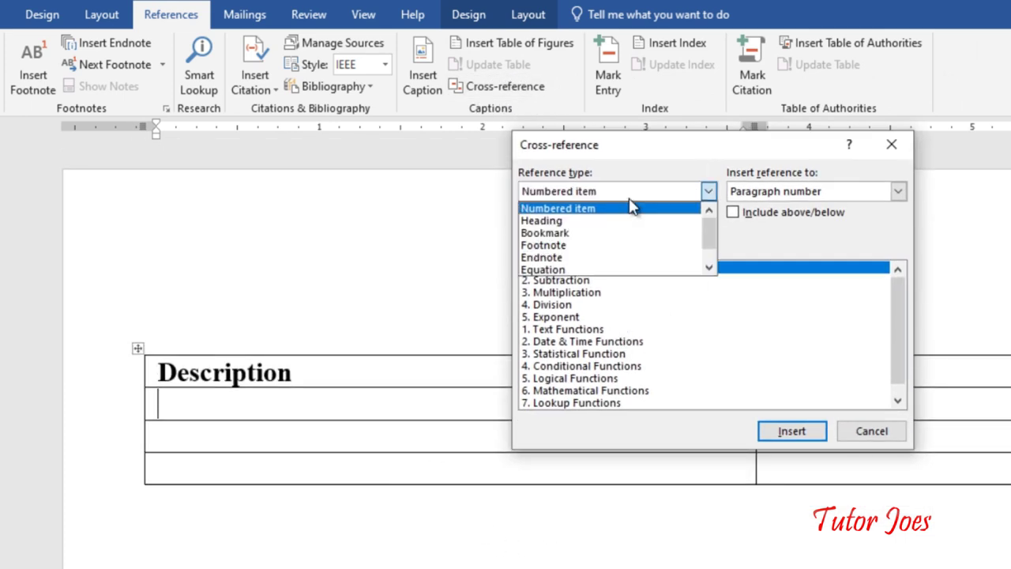
pyautogui.click(581, 221)
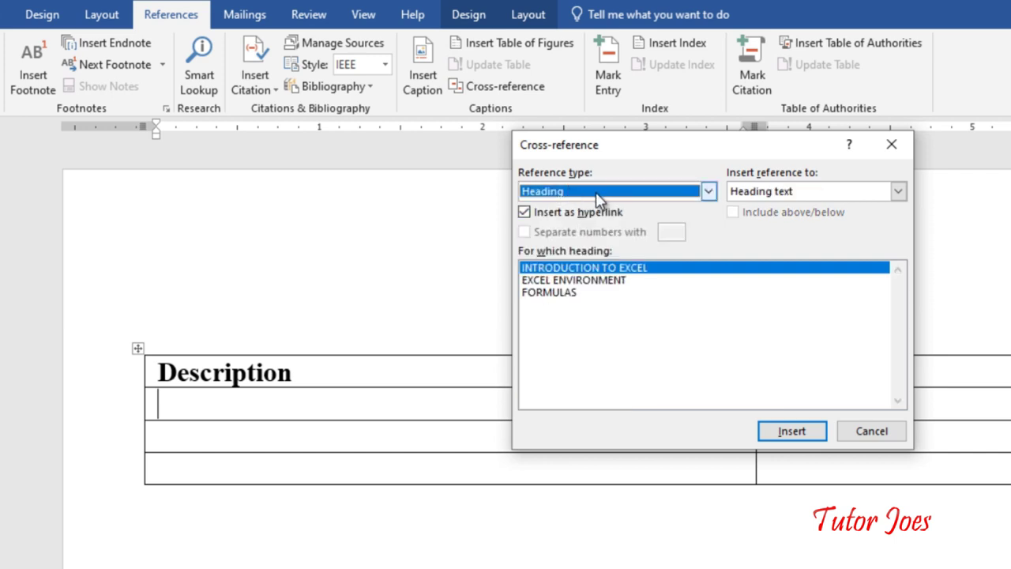
# Insert INTRODUCTION TO EXCEL as a heading cross-reference in the first Description cell.
pyautogui.click(598, 197)
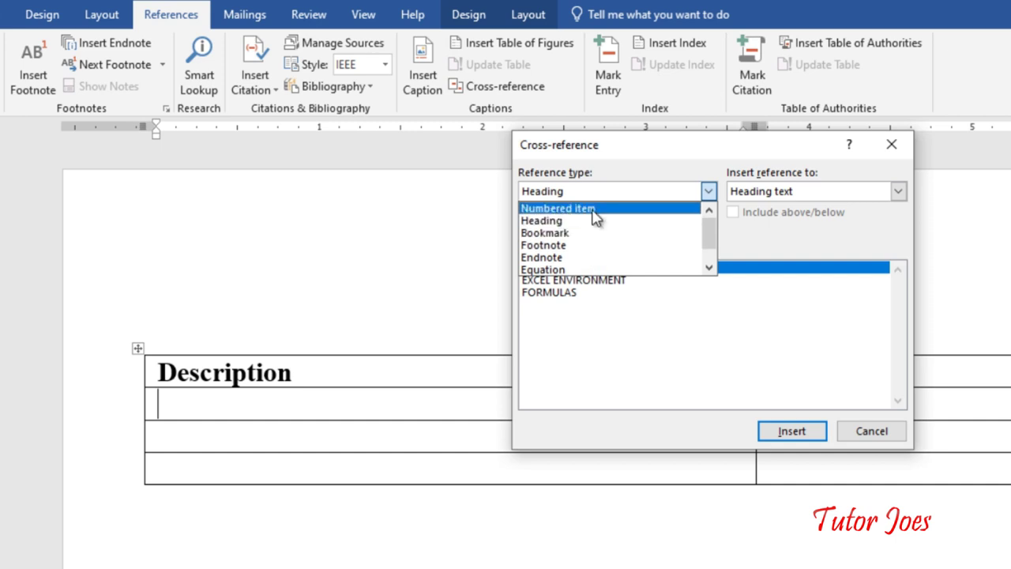
pyautogui.click(594, 221)
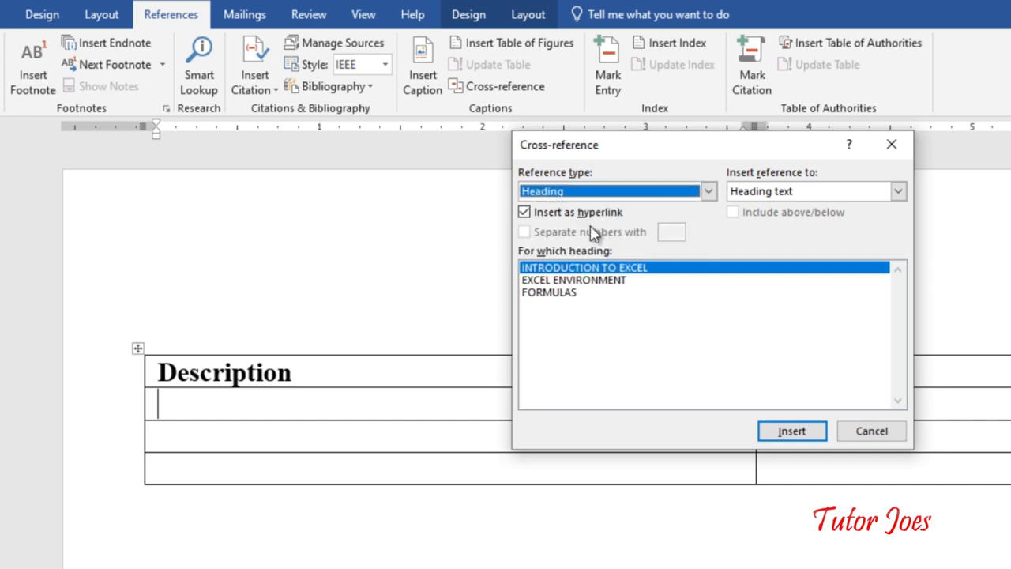
pyautogui.click(563, 290)
pyautogui.click(569, 281)
pyautogui.click(565, 269)
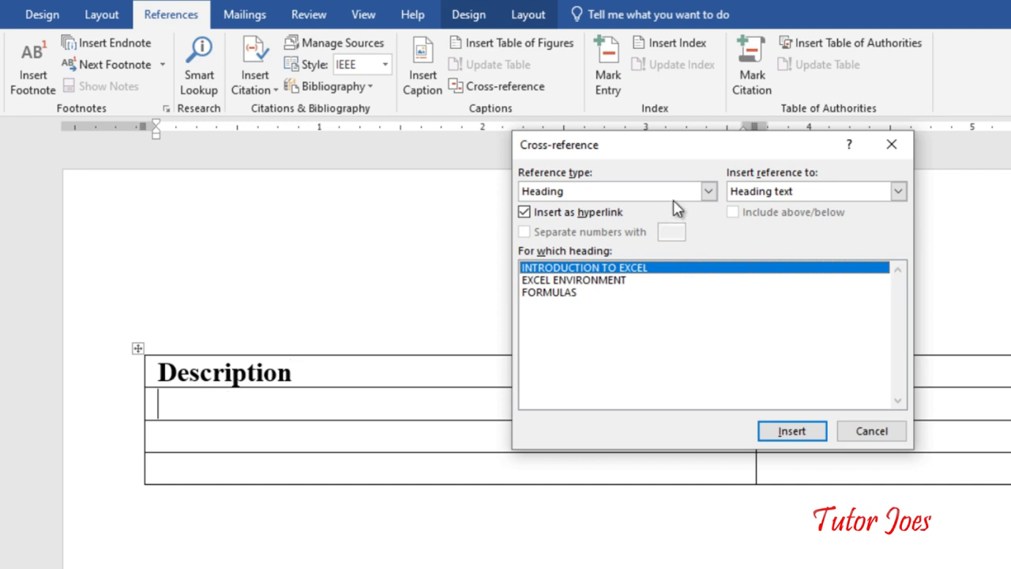
pyautogui.click(793, 431)
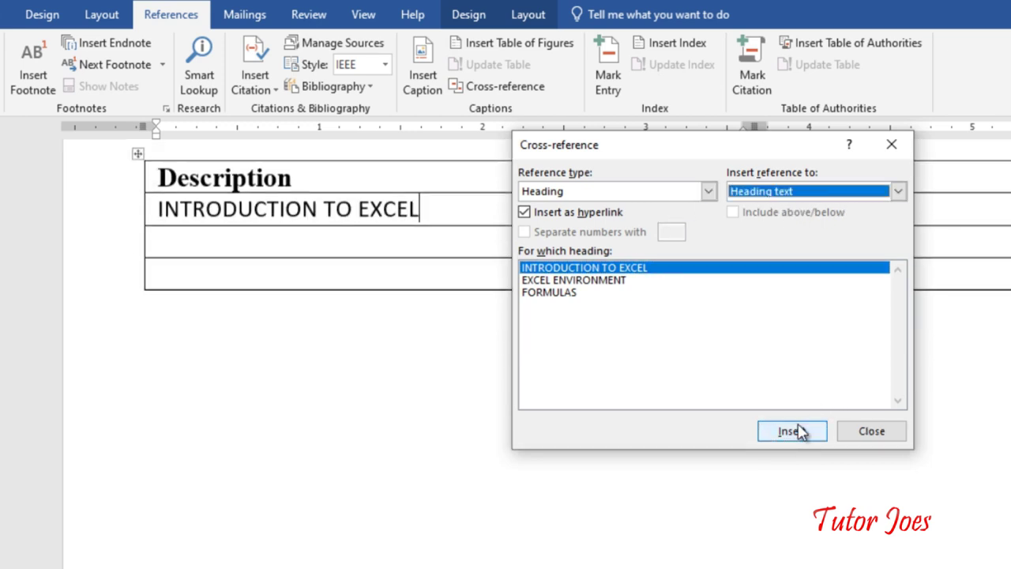
# Insert EXCEL ENVIRONMENT and FORMULAS cross-references into the next two Description cells.
pyautogui.click(232, 233)
pyautogui.click(592, 282)
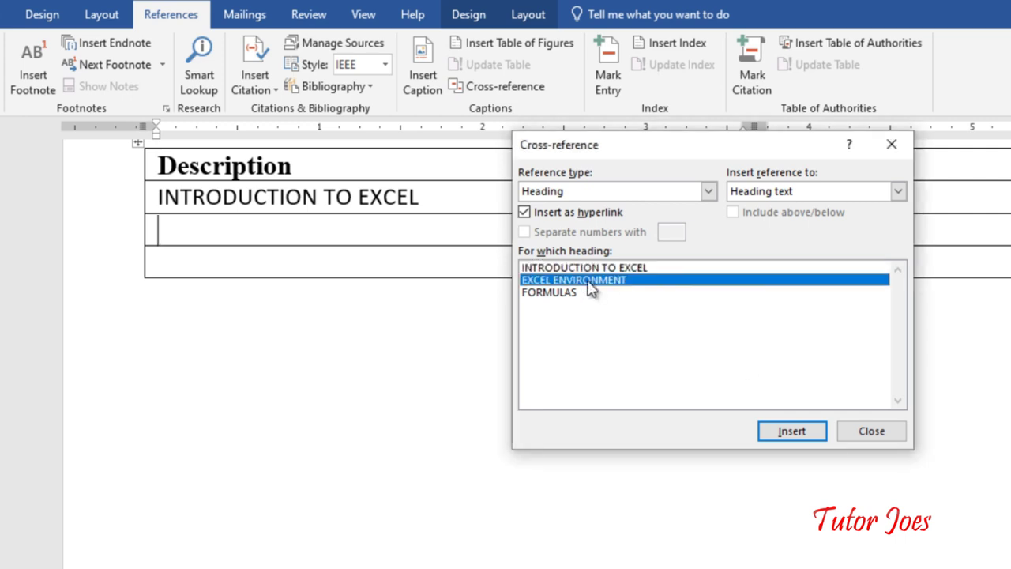
pyautogui.click(798, 435)
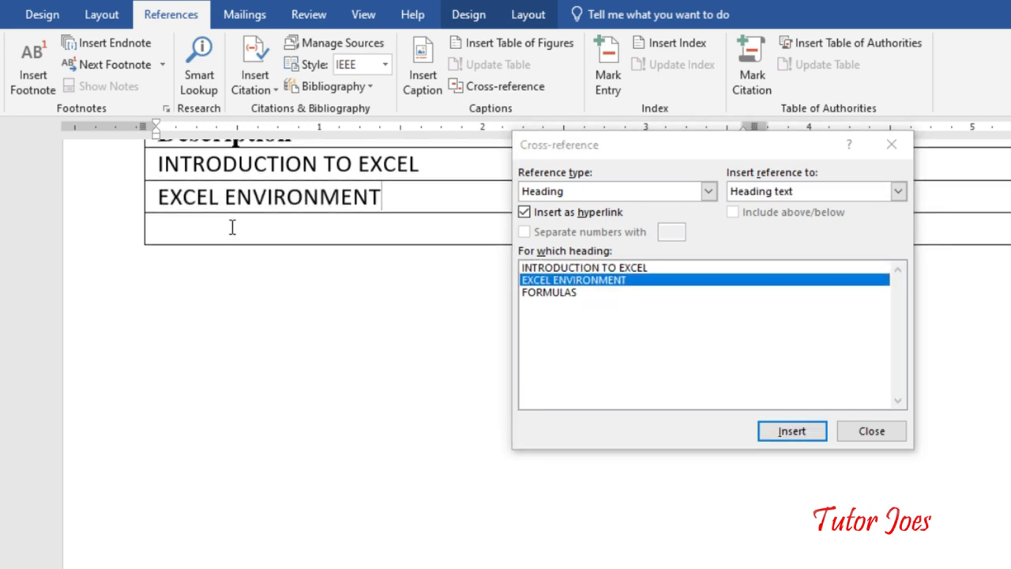
pyautogui.click(580, 293)
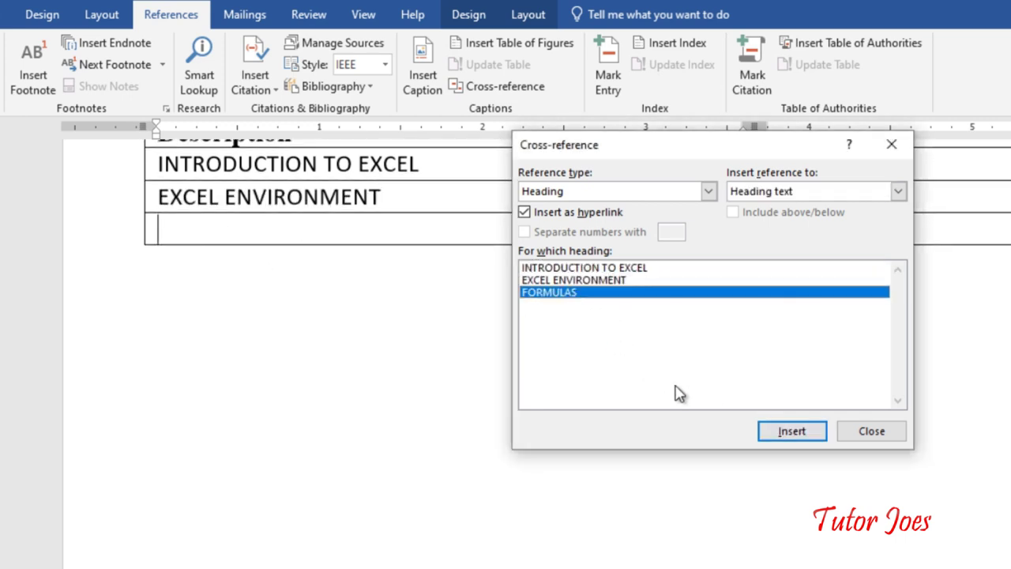
pyautogui.click(793, 431)
pyautogui.scroll(3, 948, 242)
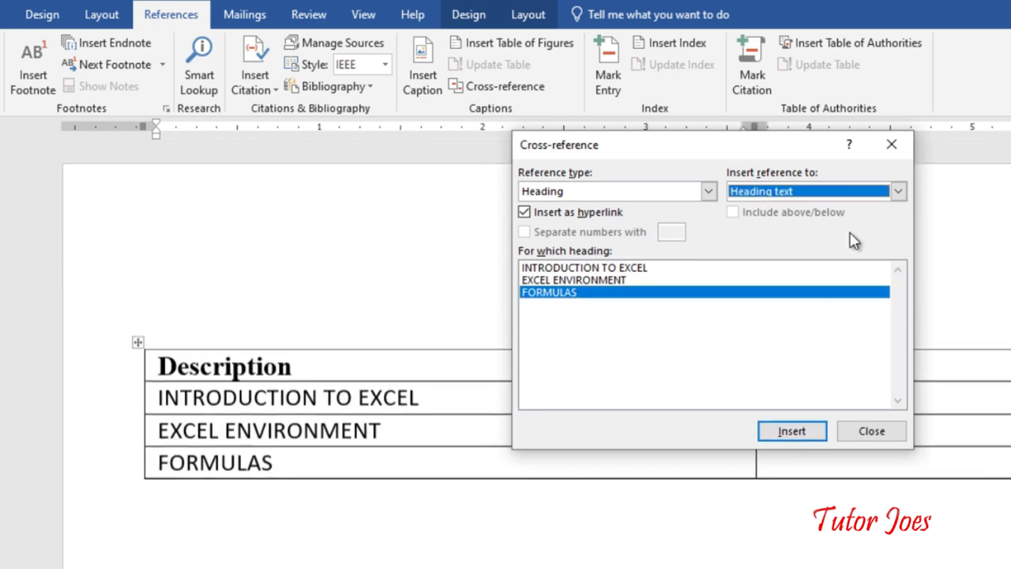
# Switch the reference to Page number and insert linked page 2 for INTRODUCTION TO EXCEL.
pyautogui.moveTo(750, 150); pyautogui.dragTo(520, 249)
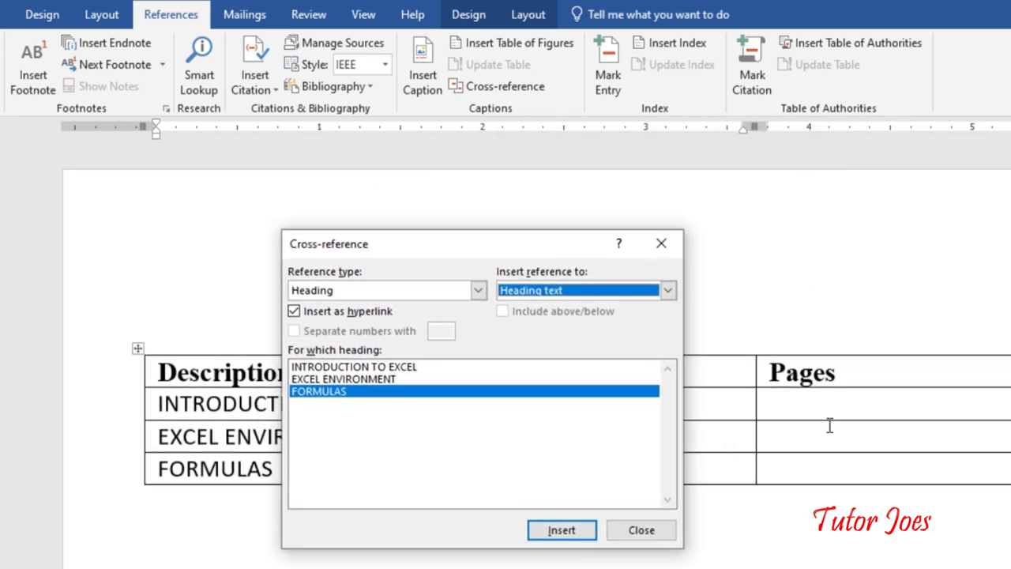
pyautogui.click(796, 412)
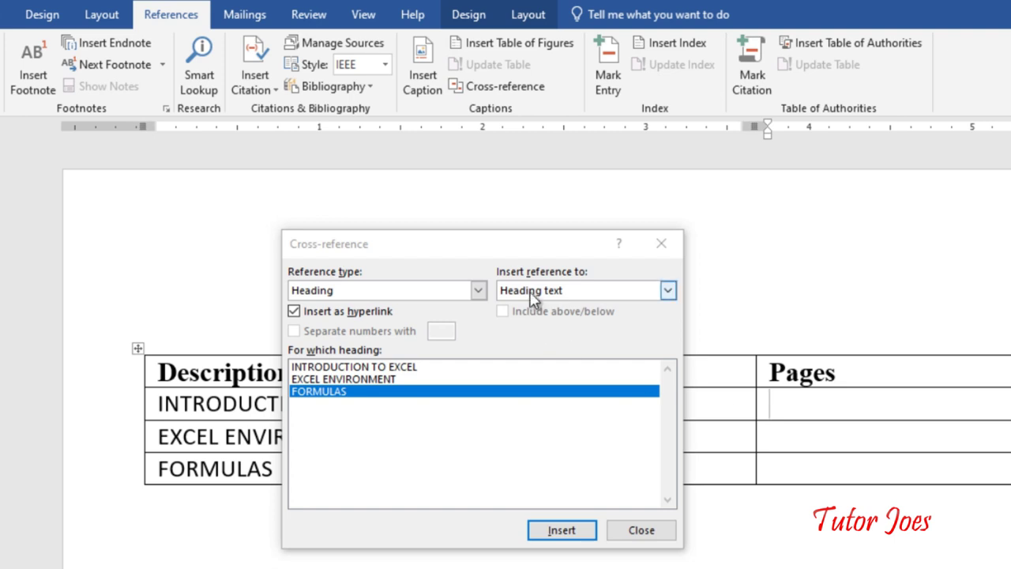
pyautogui.click(667, 290)
pyautogui.press('Escape')
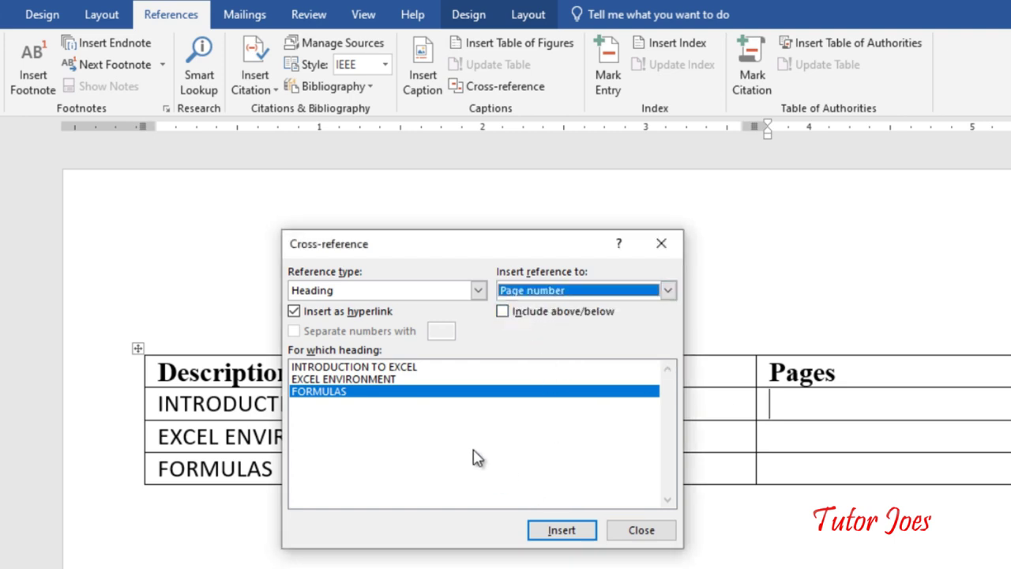
pyautogui.click(401, 366)
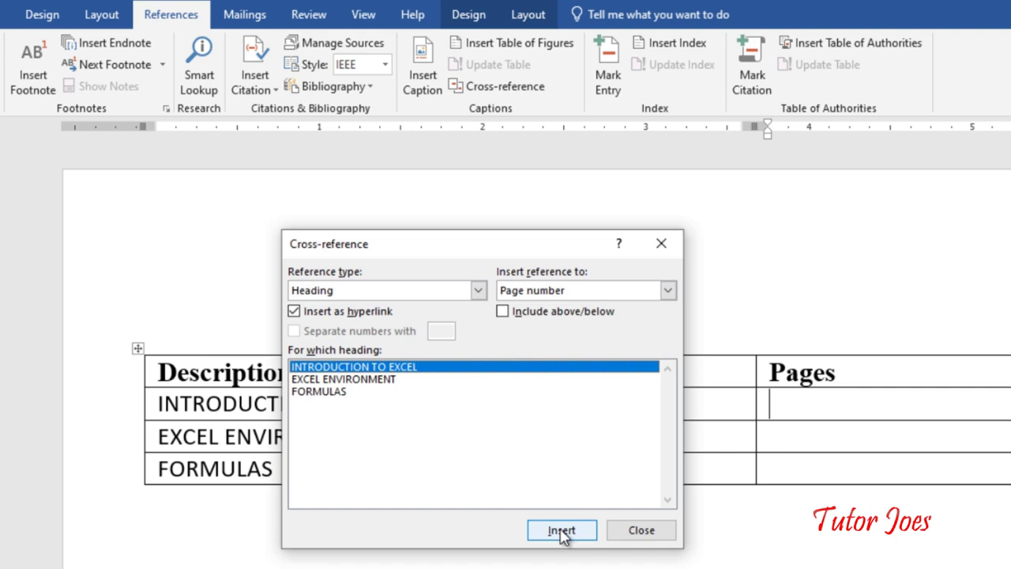
pyautogui.click(561, 531)
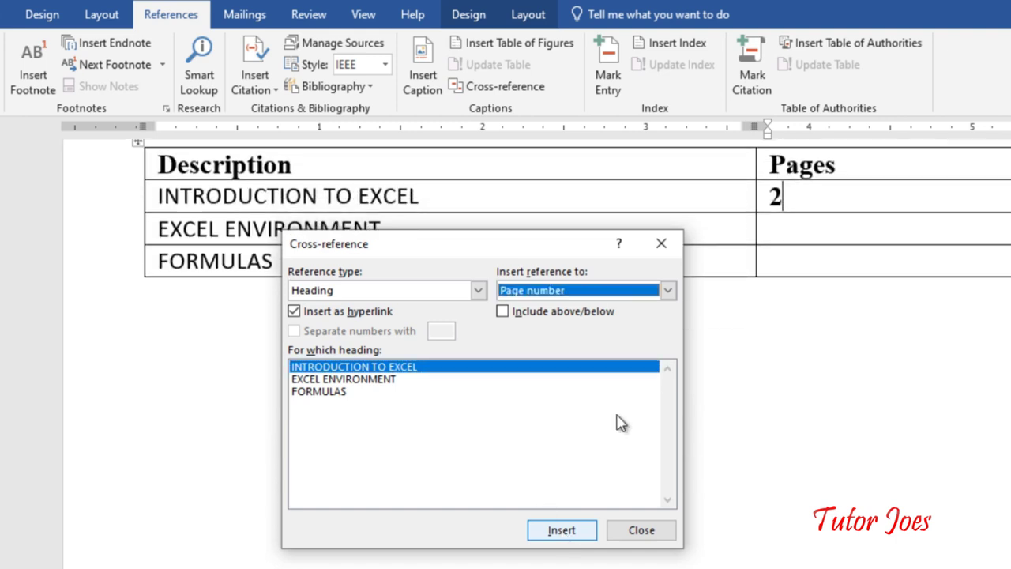
# Insert linked pages 3 and 6 for EXCEL ENVIRONMENT and FORMULAS, then close the dialog.
pyautogui.click(780, 227)
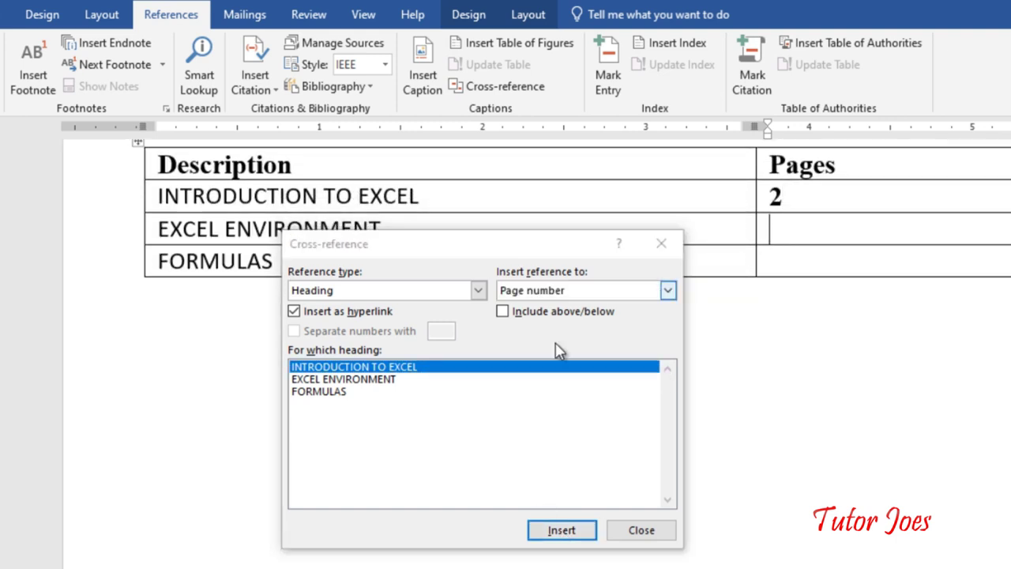
pyautogui.click(367, 380)
pyautogui.click(562, 530)
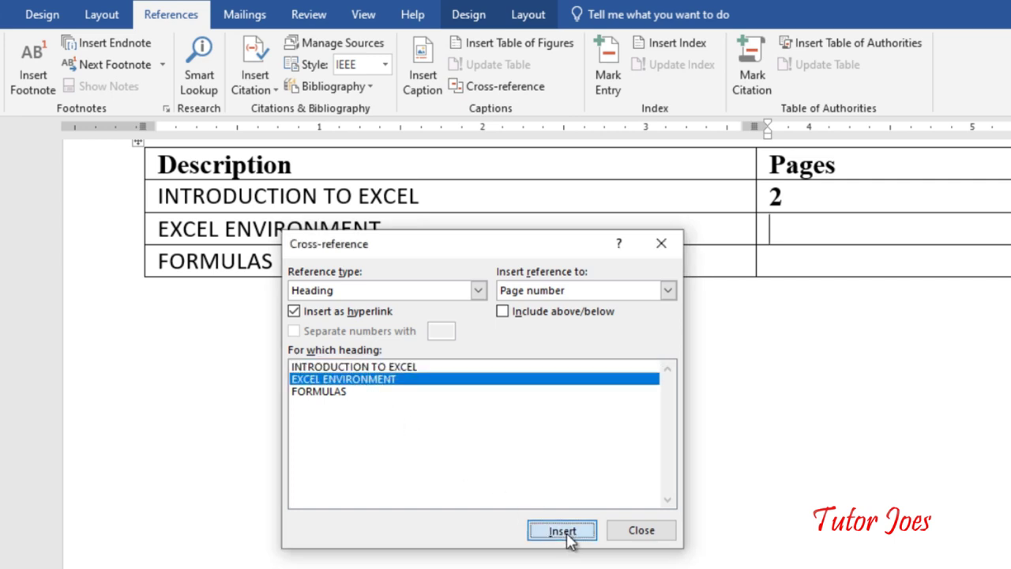
pyautogui.click(778, 227)
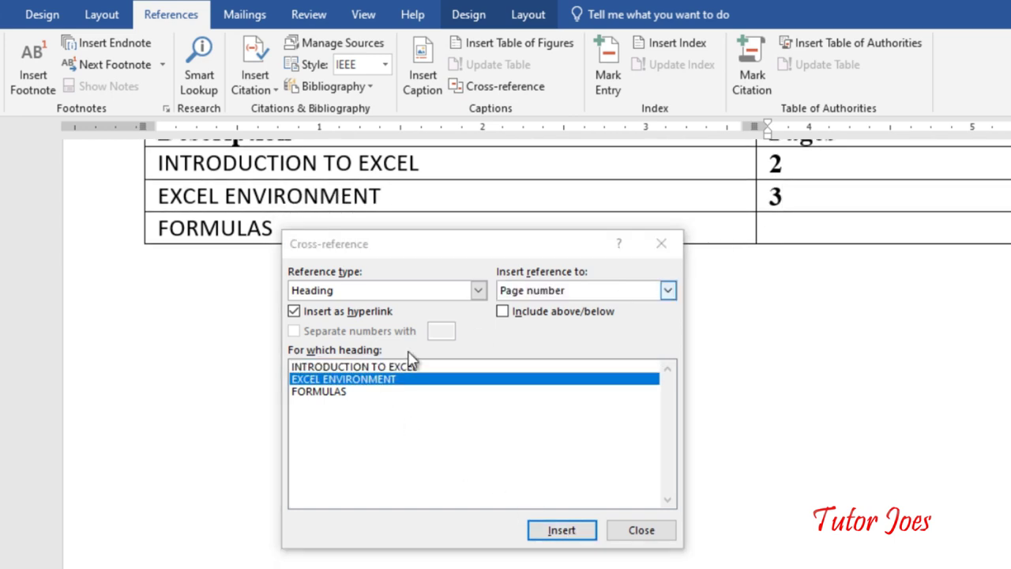
pyautogui.click(775, 225)
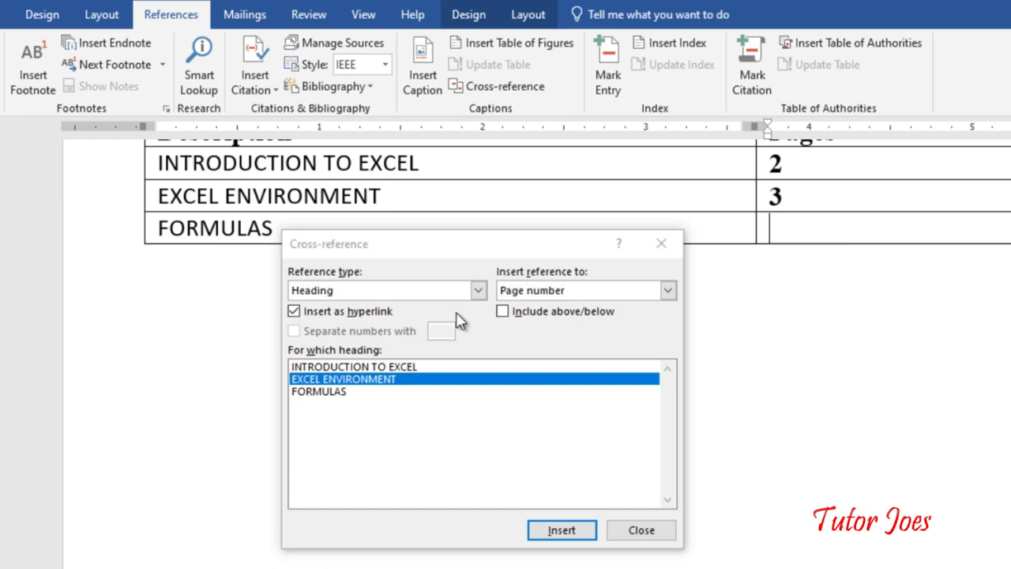
pyautogui.click(331, 390)
pyautogui.click(561, 530)
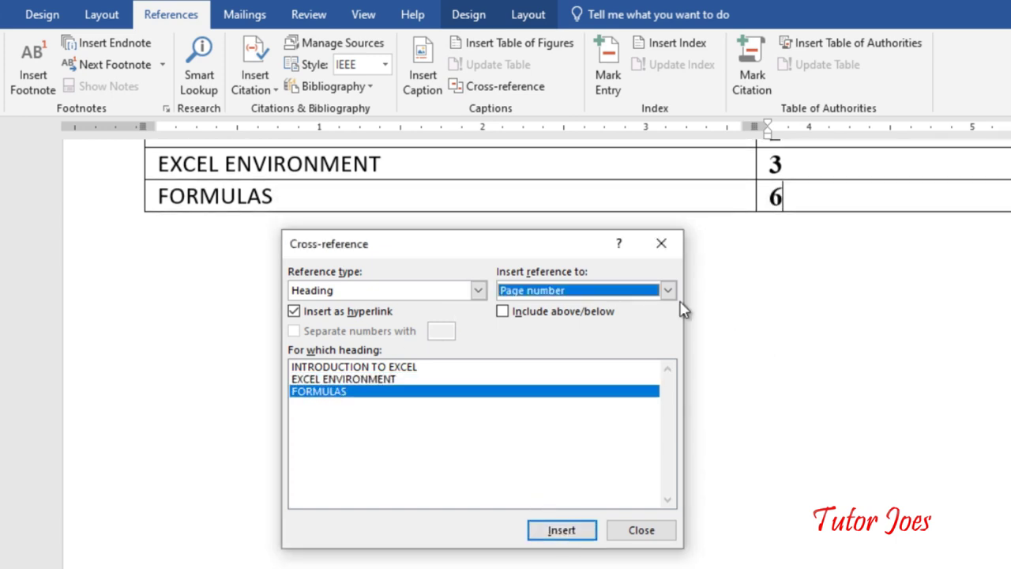
pyautogui.click(641, 530)
pyautogui.scroll(3, 727, 504)
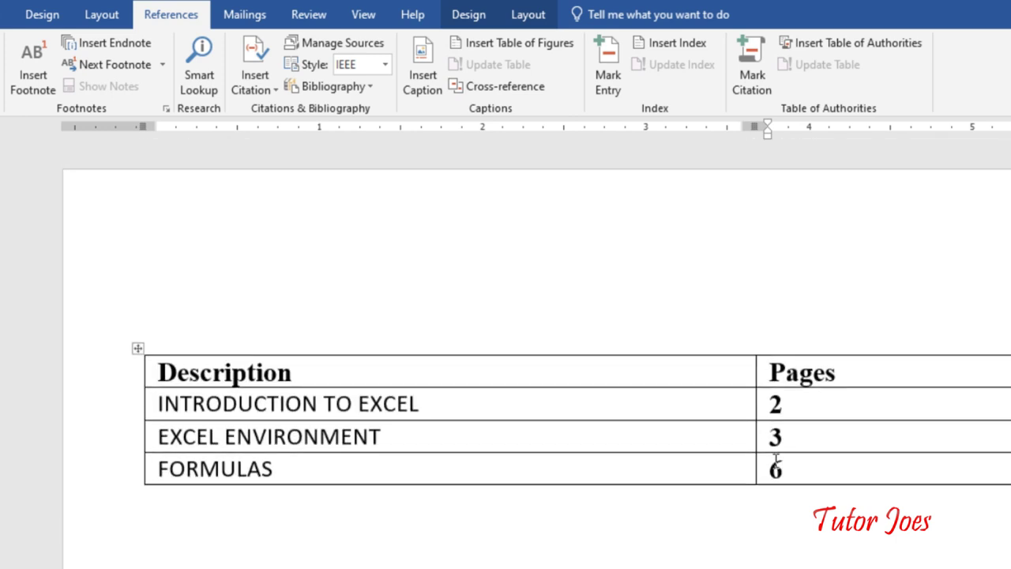
# Follow the FORMULAS contents link to its heading, undoing an accidental bold on 'functions'.
pyautogui.moveTo(778, 465); pyautogui.dragTo(708, 408)
pyautogui.click(762, 497)
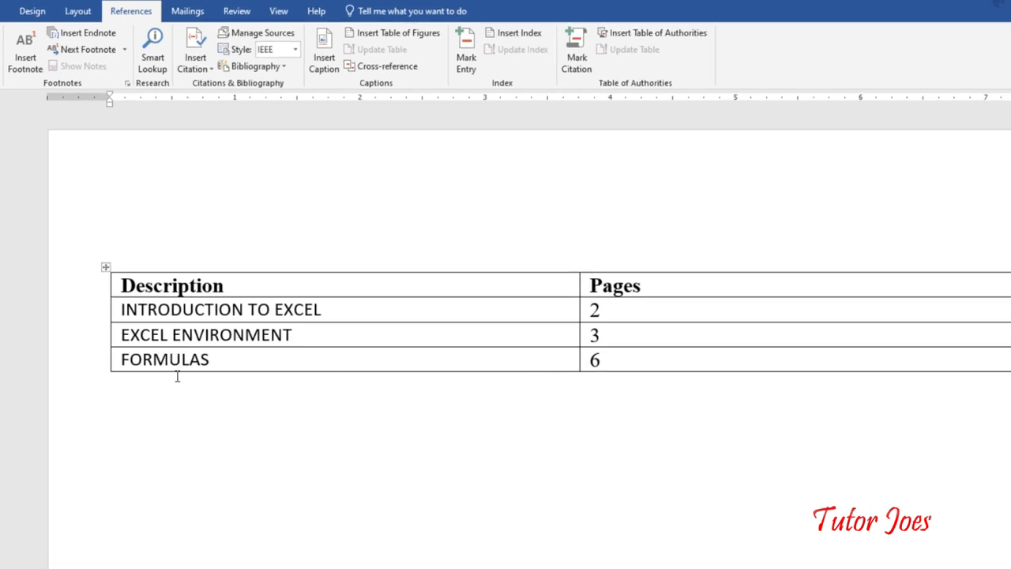
pyautogui.keyDown('ctrl'); pyautogui.click(171, 359); pyautogui.keyUp('ctrl')
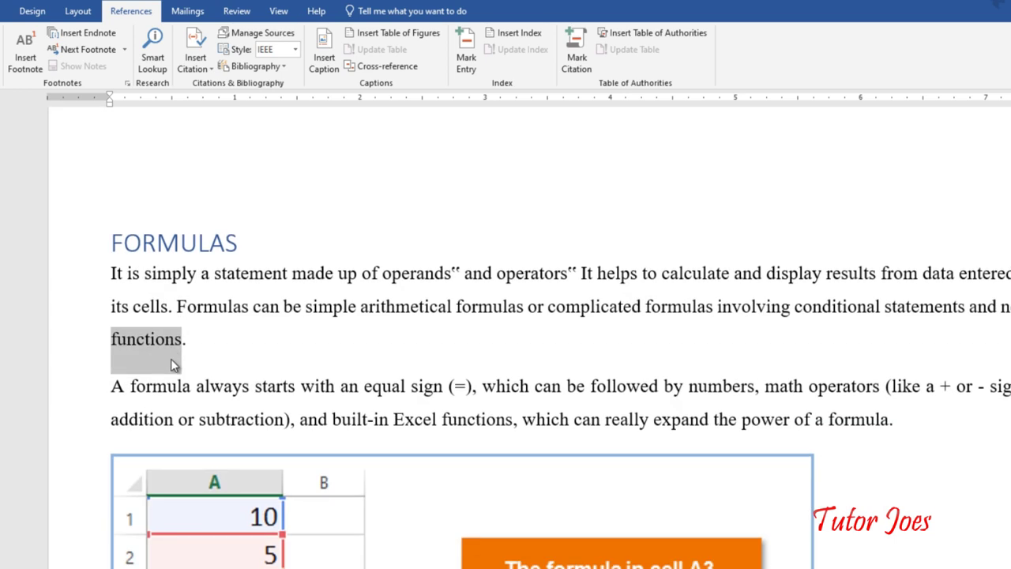
pyautogui.click(180, 332)
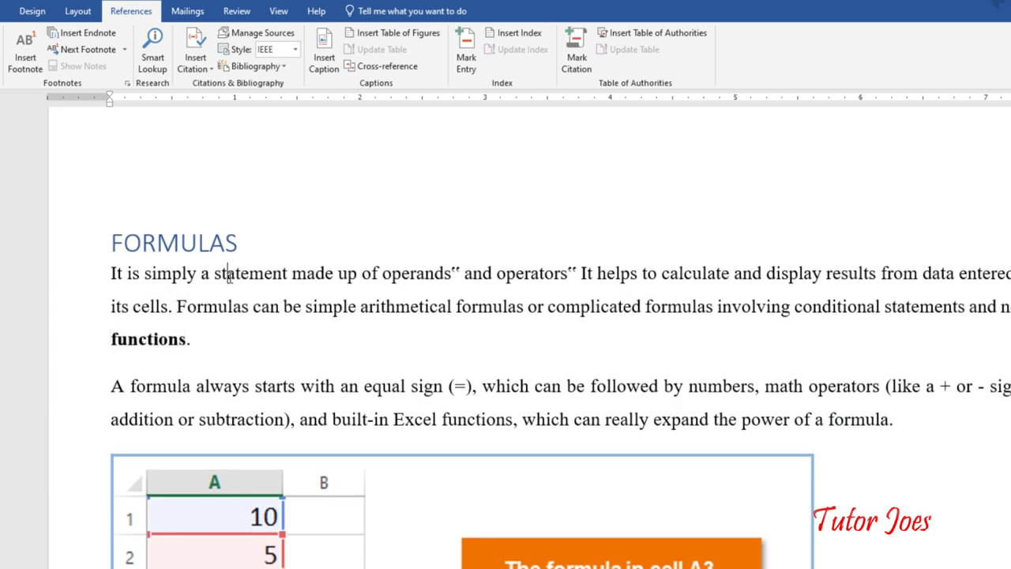
pyautogui.hotkey('ctrl', 'z')
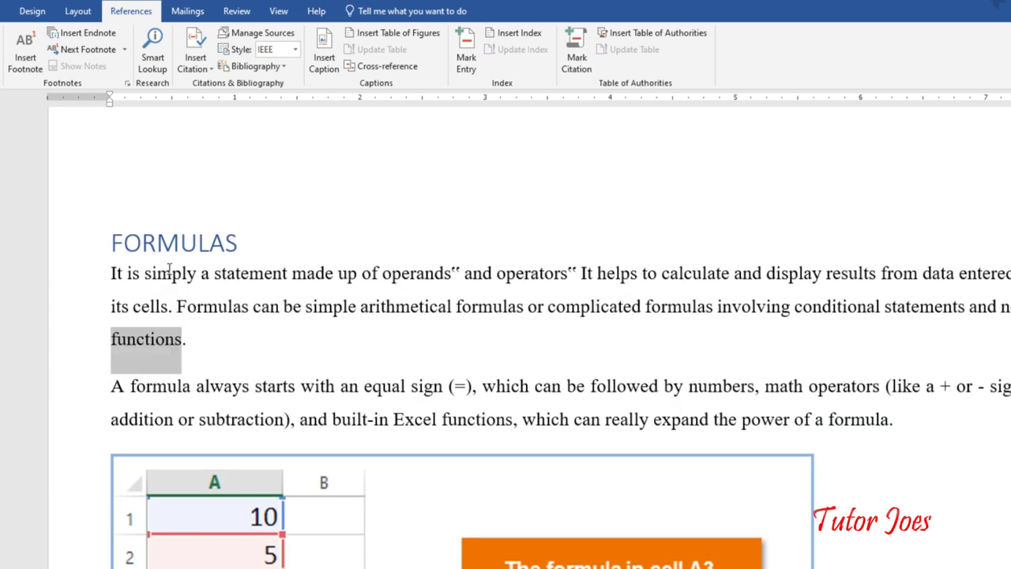